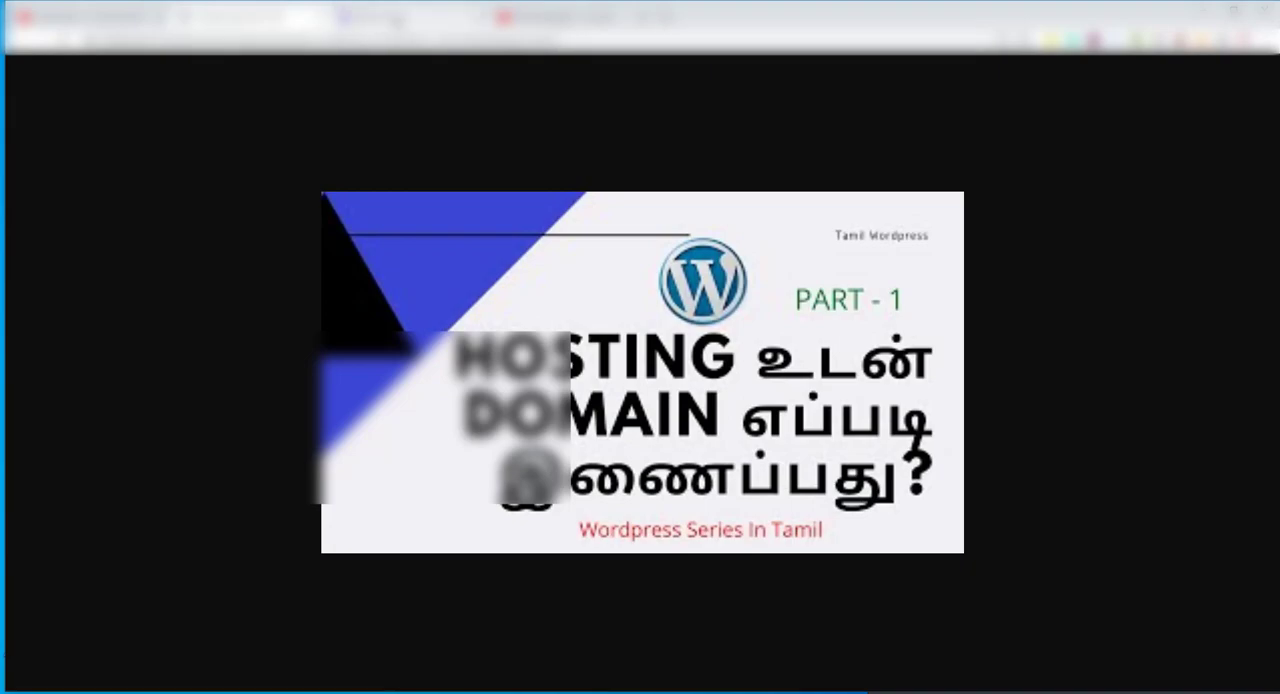
Switch to the Hostinger dashboard and start setting up the pending tamilwordpress.xyz domain registration
left_click(395, 18)
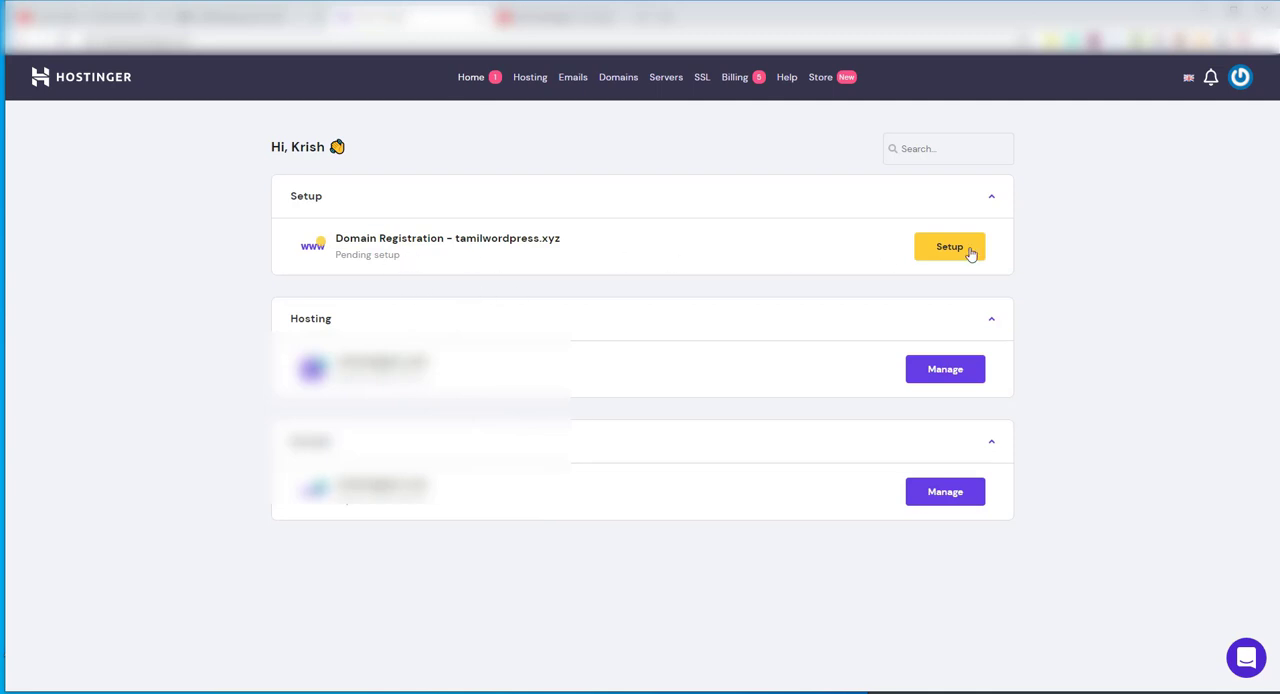
left_click(530, 78)
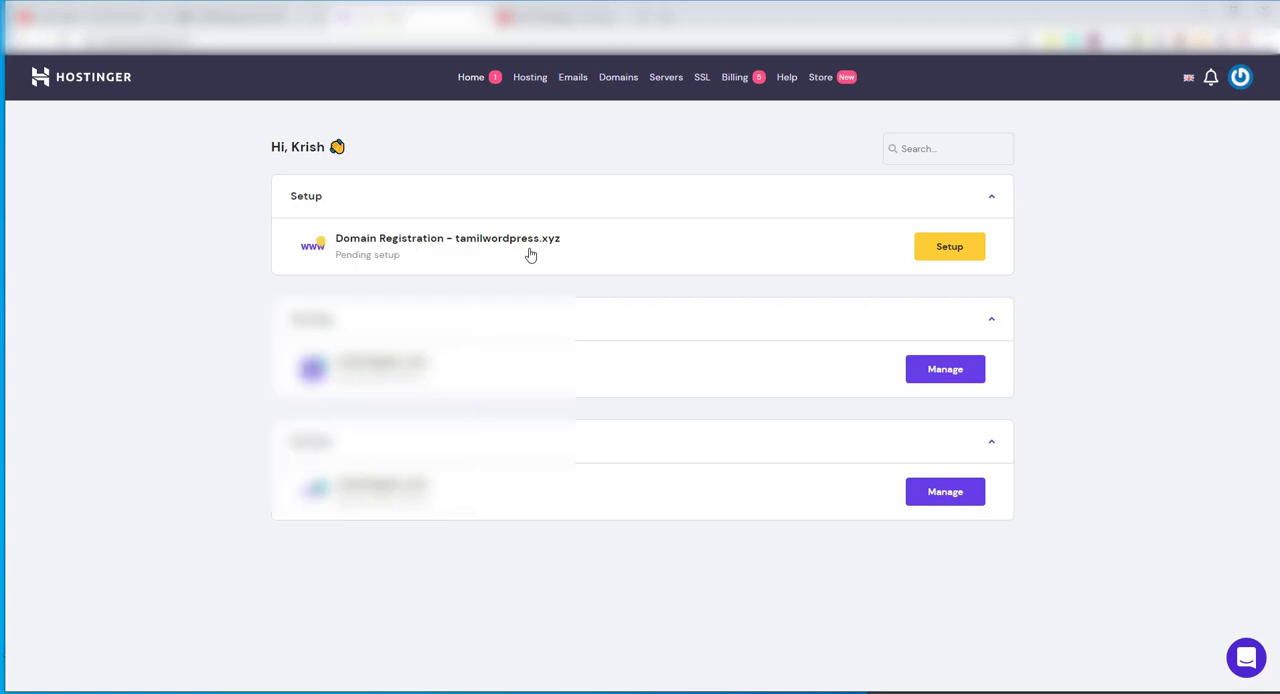
left_click(949, 247)
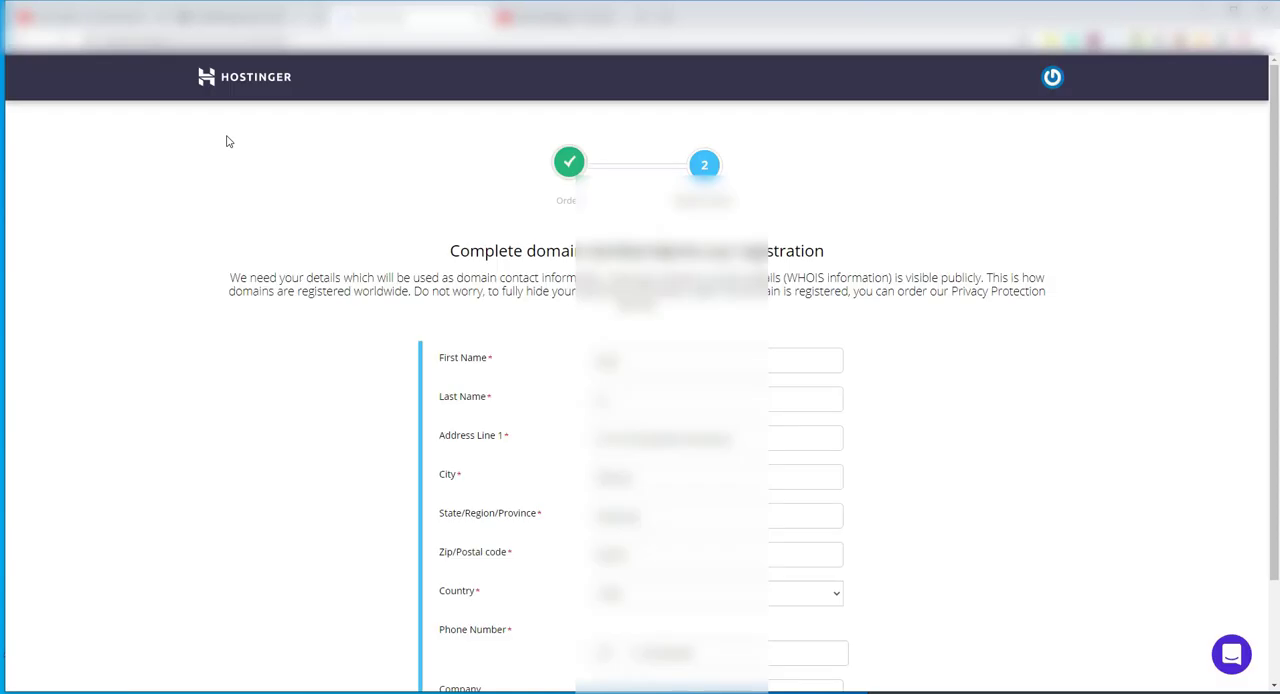
Fill in the company name in the contact details for the tamilwordpress.xyz registration
scroll(873, 385, "down", 2)
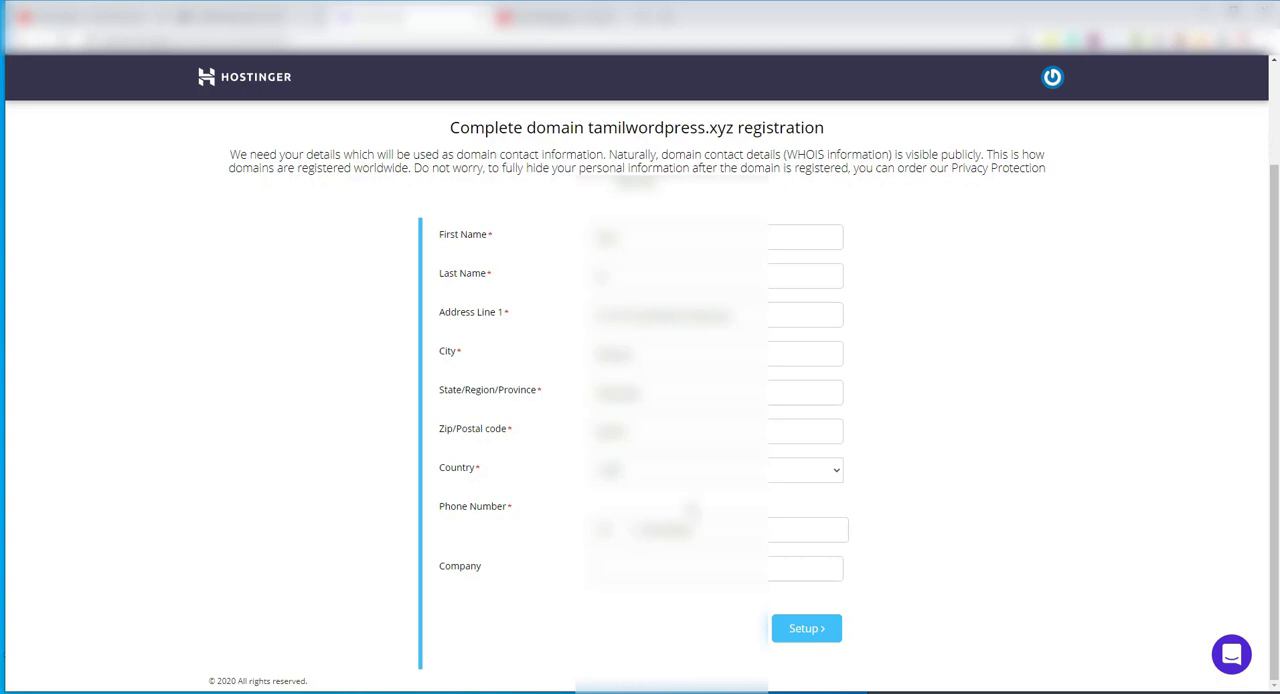
left_click(660, 570)
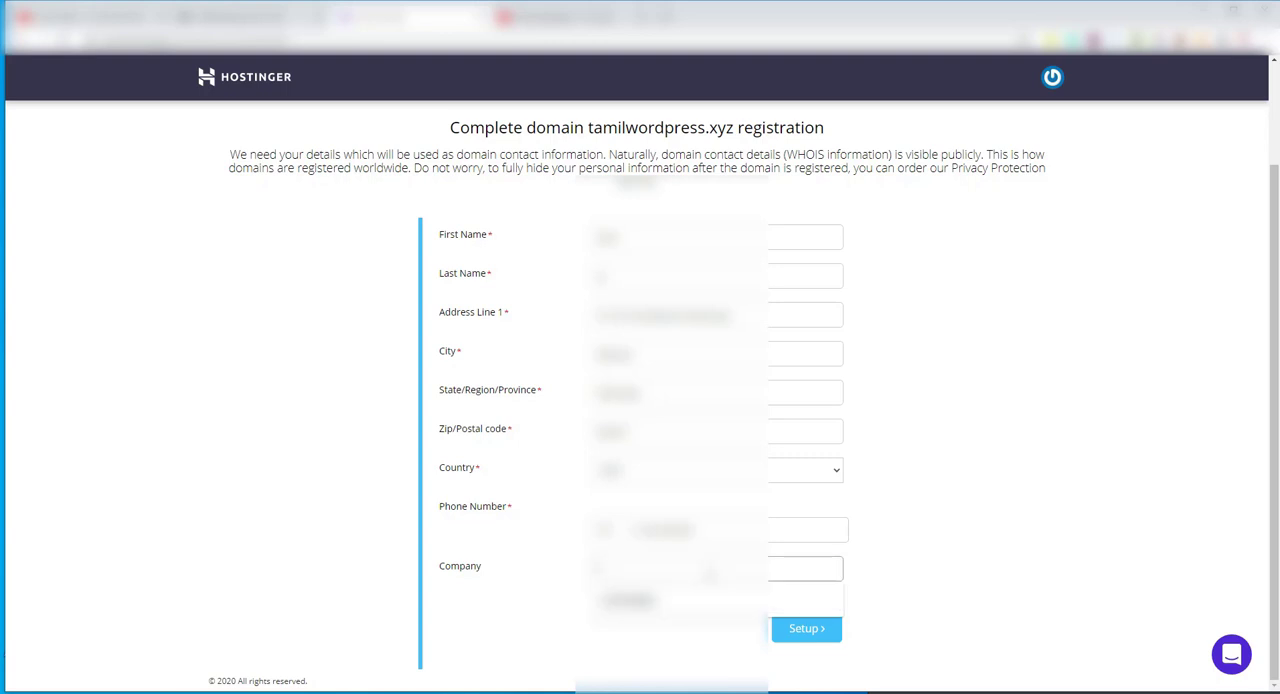
type("tal")
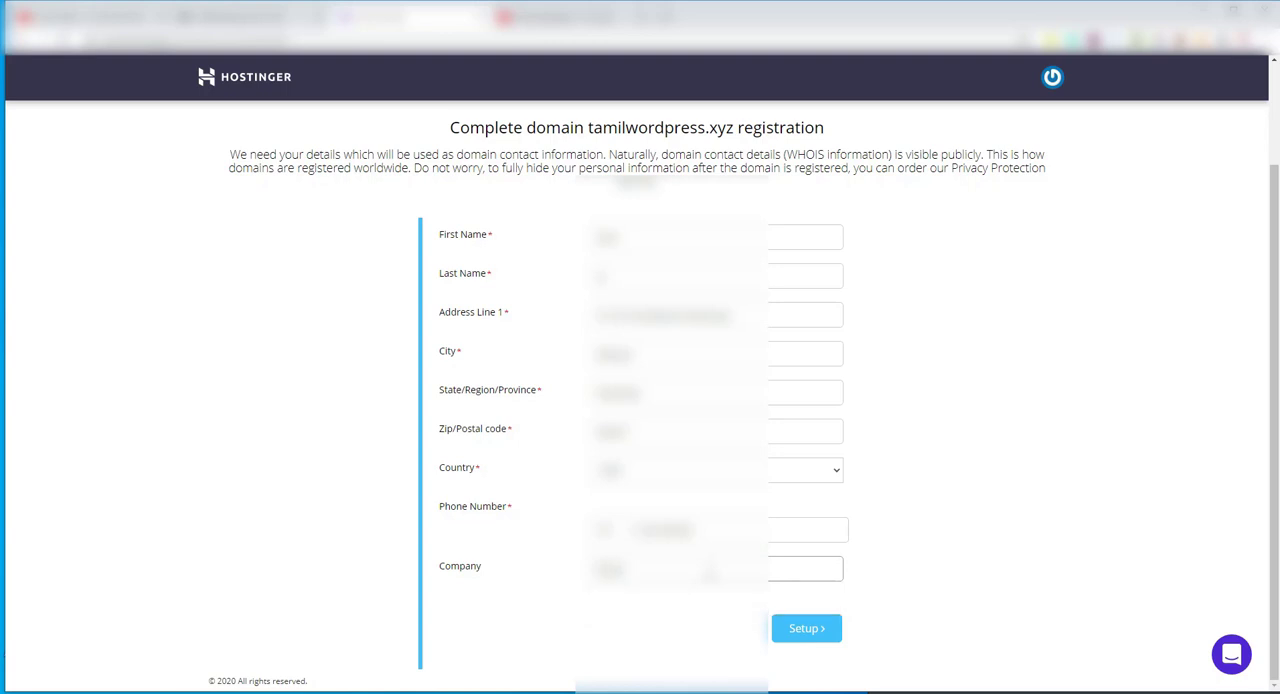
key("BackSpace")
type("milwp")
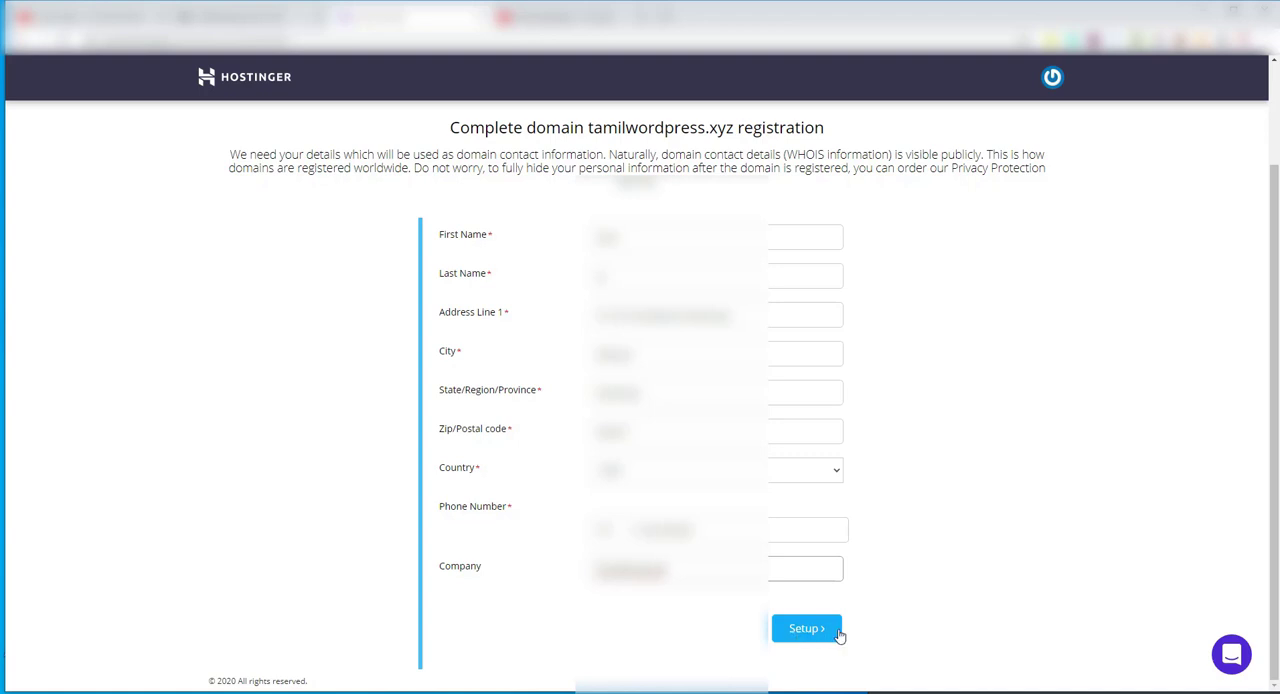
Replace the registrant's first and last names and submit the domain registration, continuing through to the control panel
left_click_drag(630, 242, 562, 241)
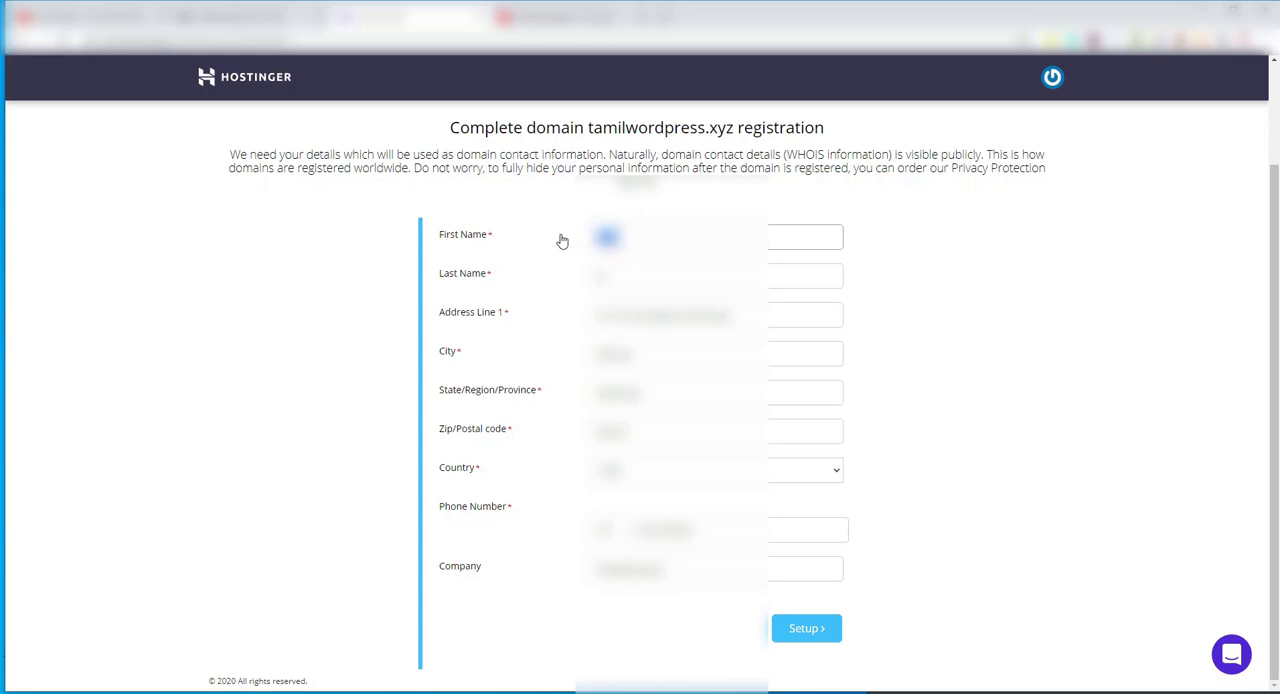
type("R")
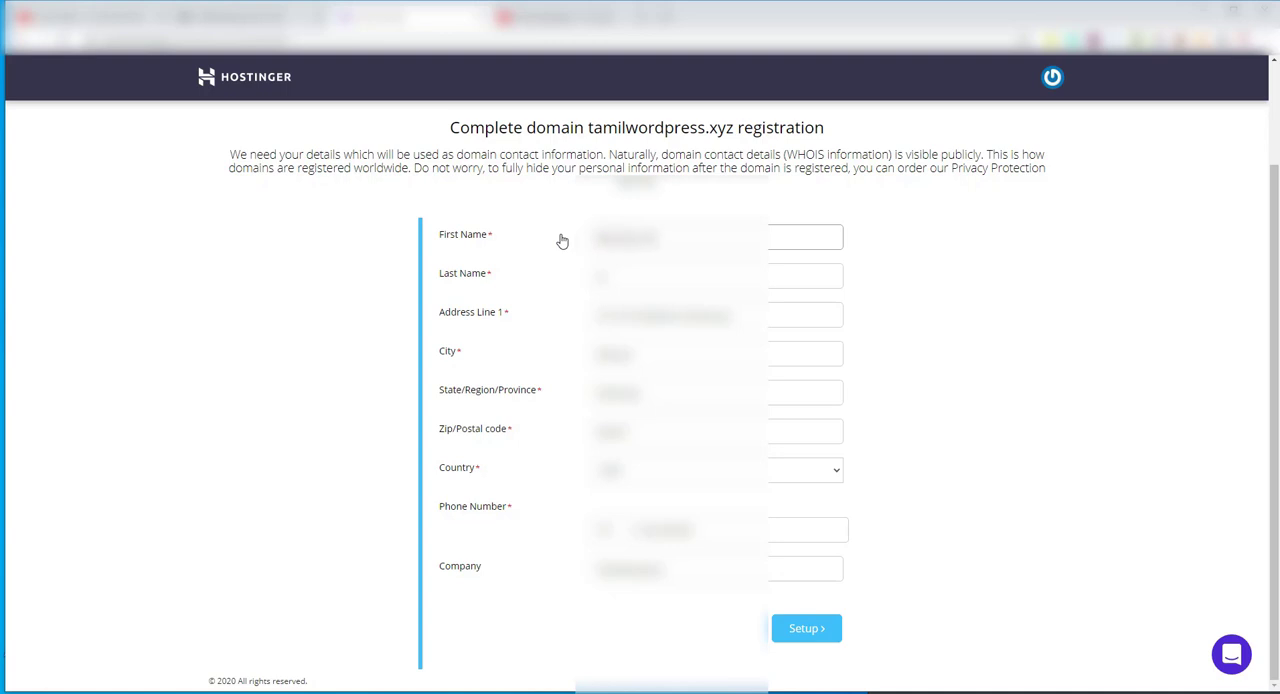
key("Tab")
key("BackSpace")
type("ar")
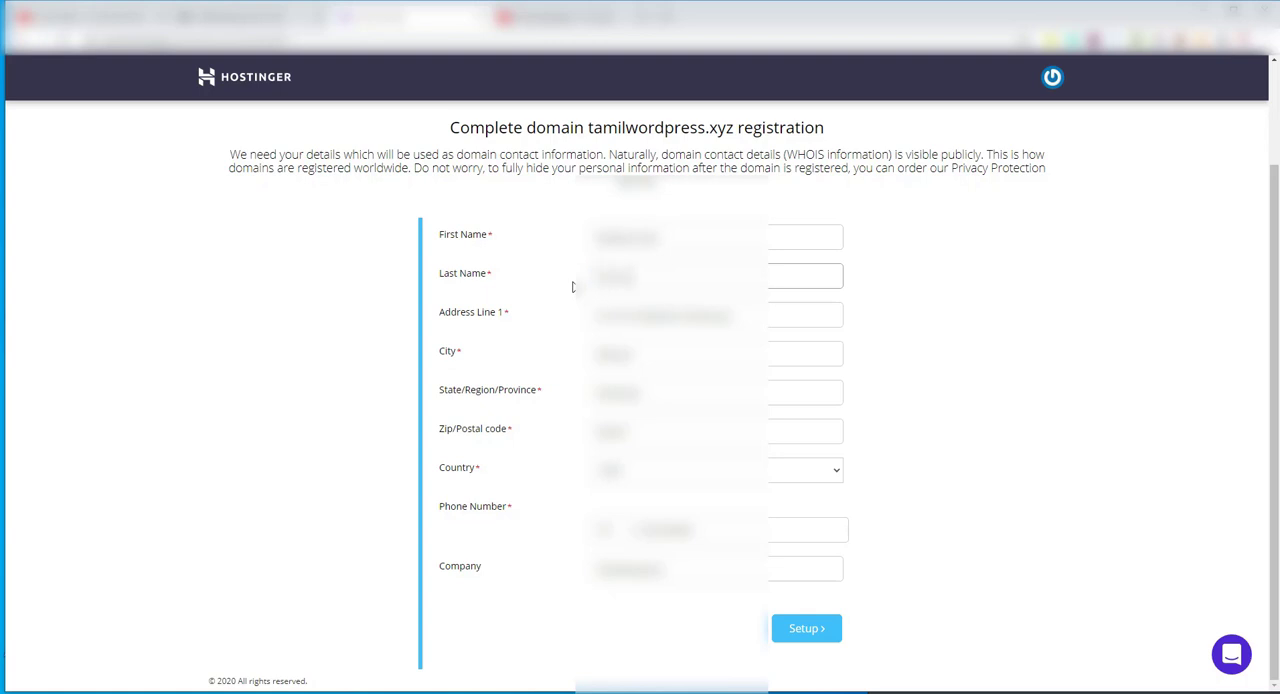
type("a")
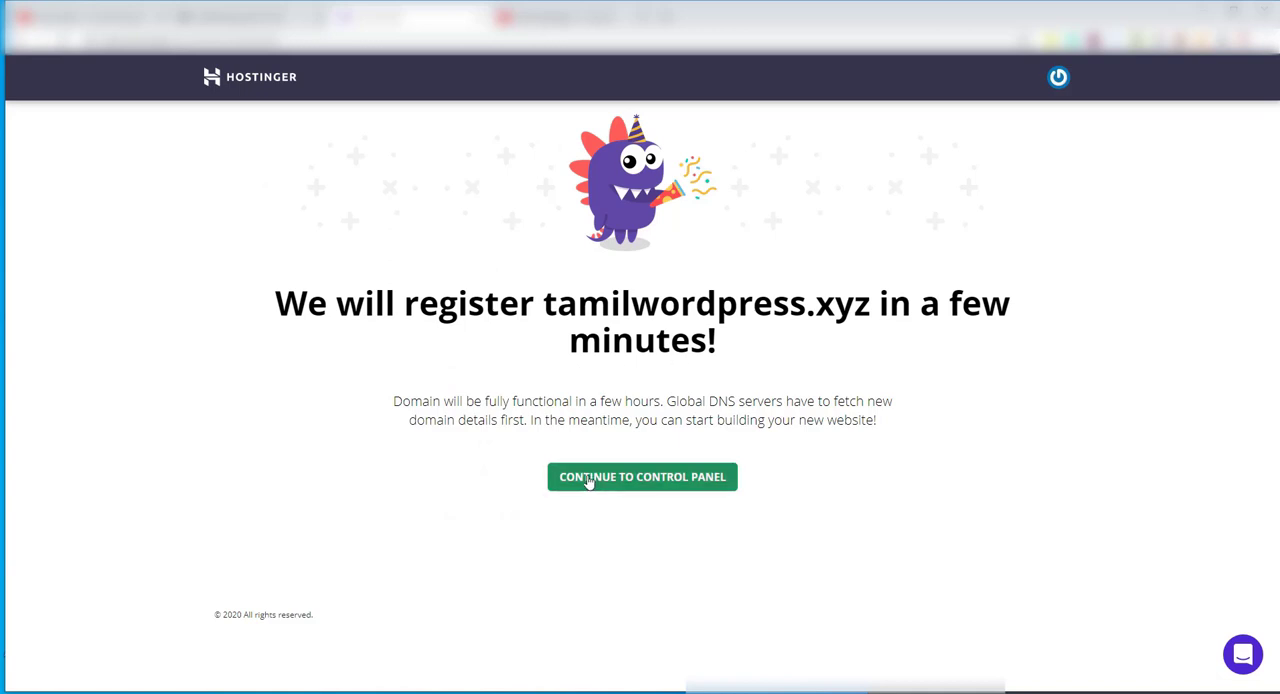
left_click(686, 483)
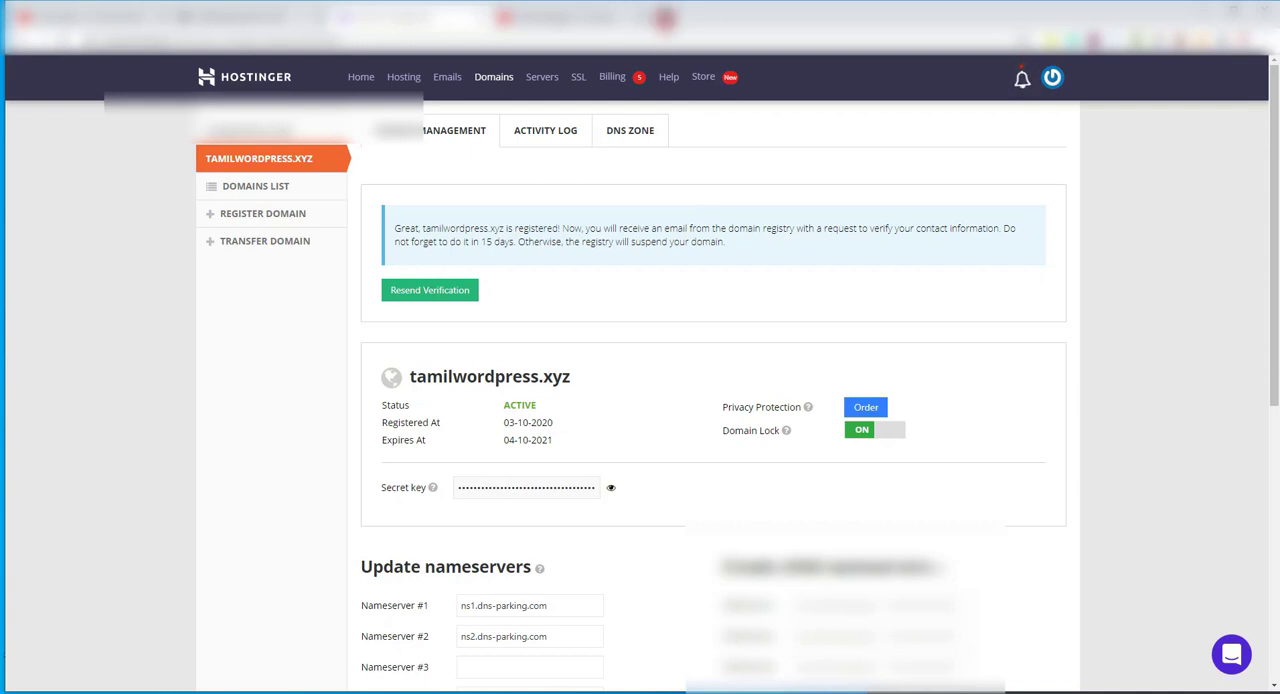
left_click(664, 18)
left_click(1171, 66)
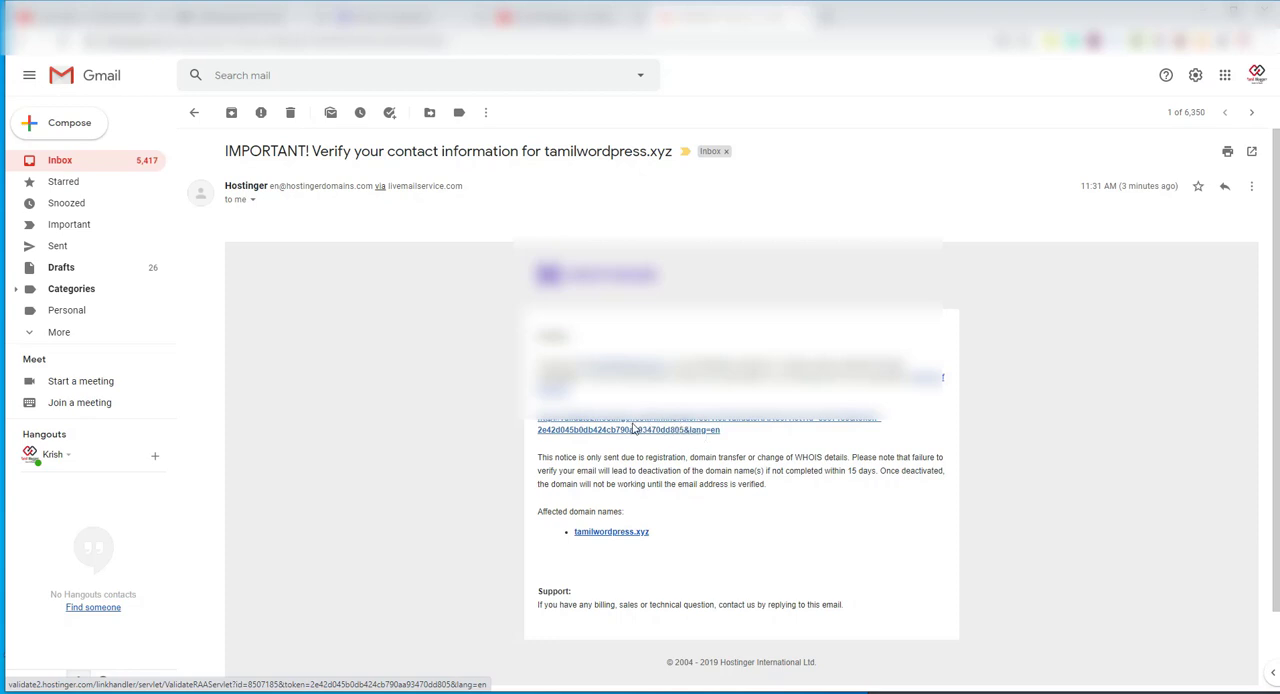
left_click(669, 431)
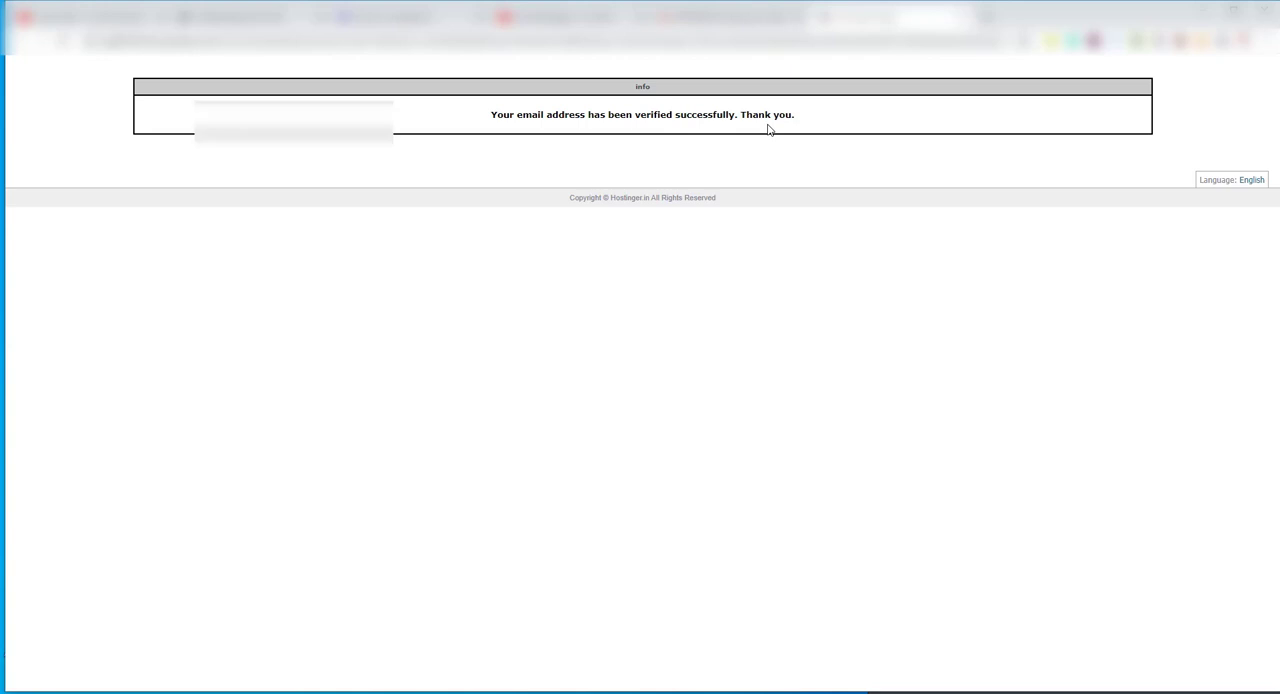
Return to Hostinger and open the form for adding a website to the Premium hosting plan
left_click(395, 20)
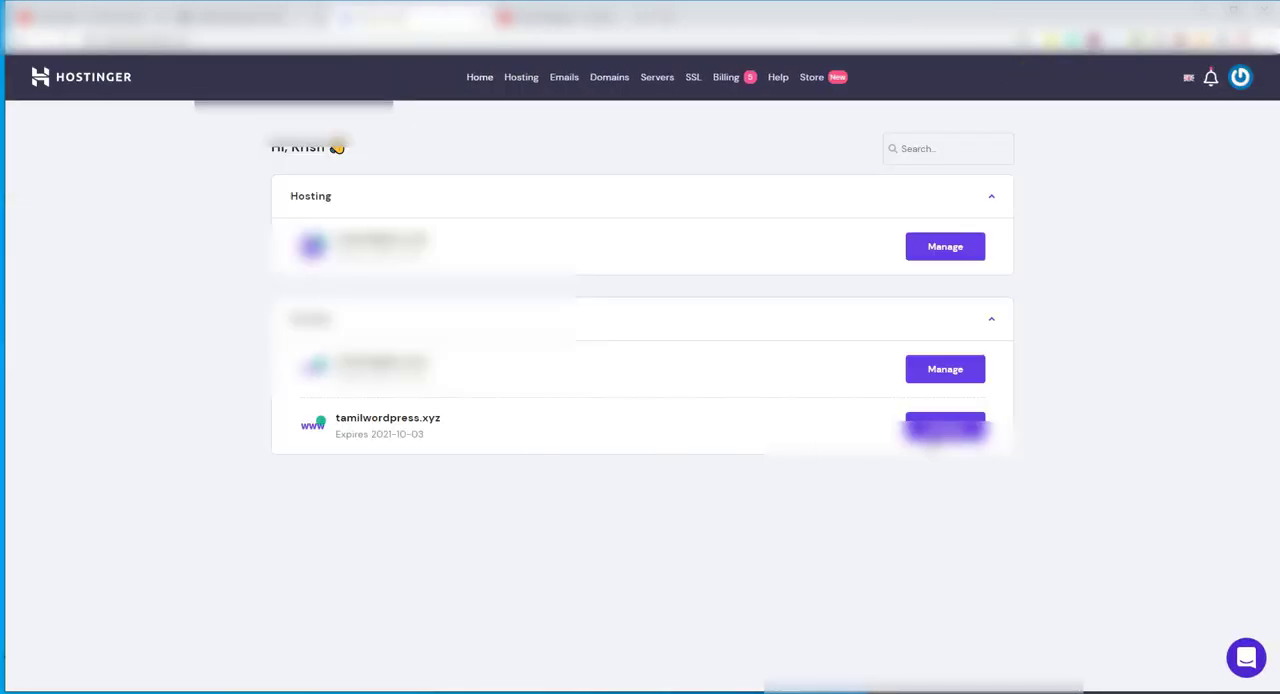
left_click(928, 438)
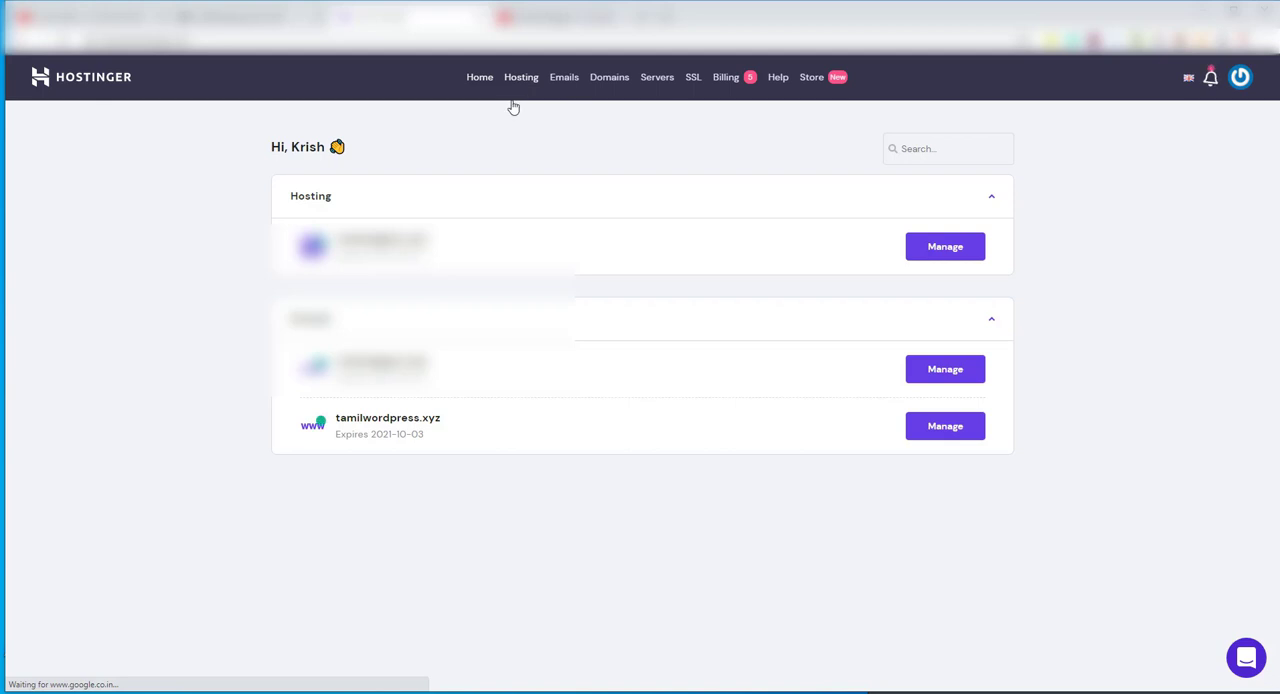
left_click(343, 427)
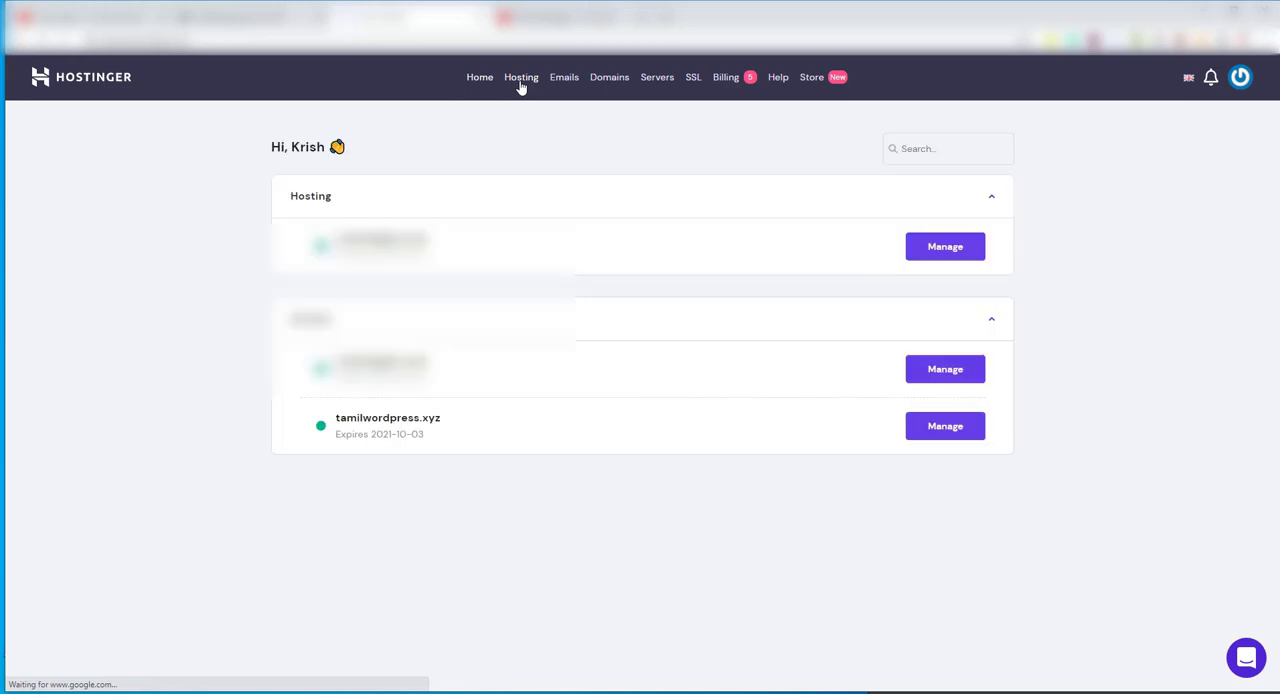
left_click(520, 85)
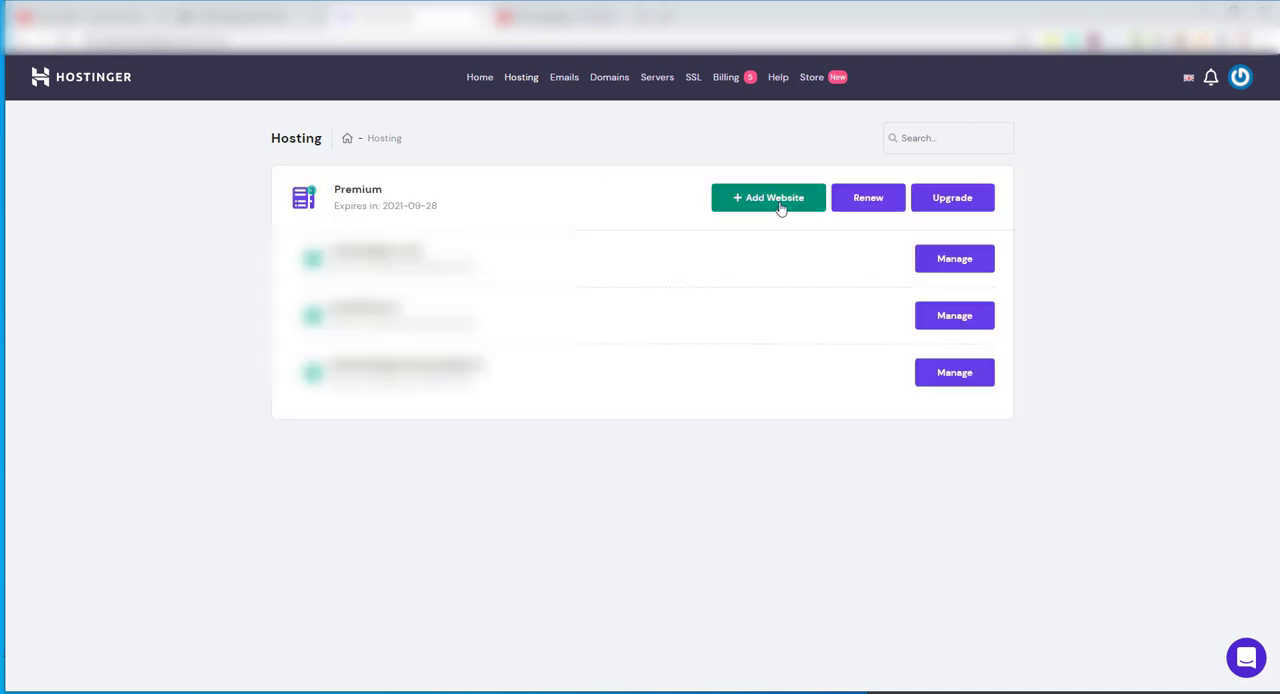
left_click(780, 207)
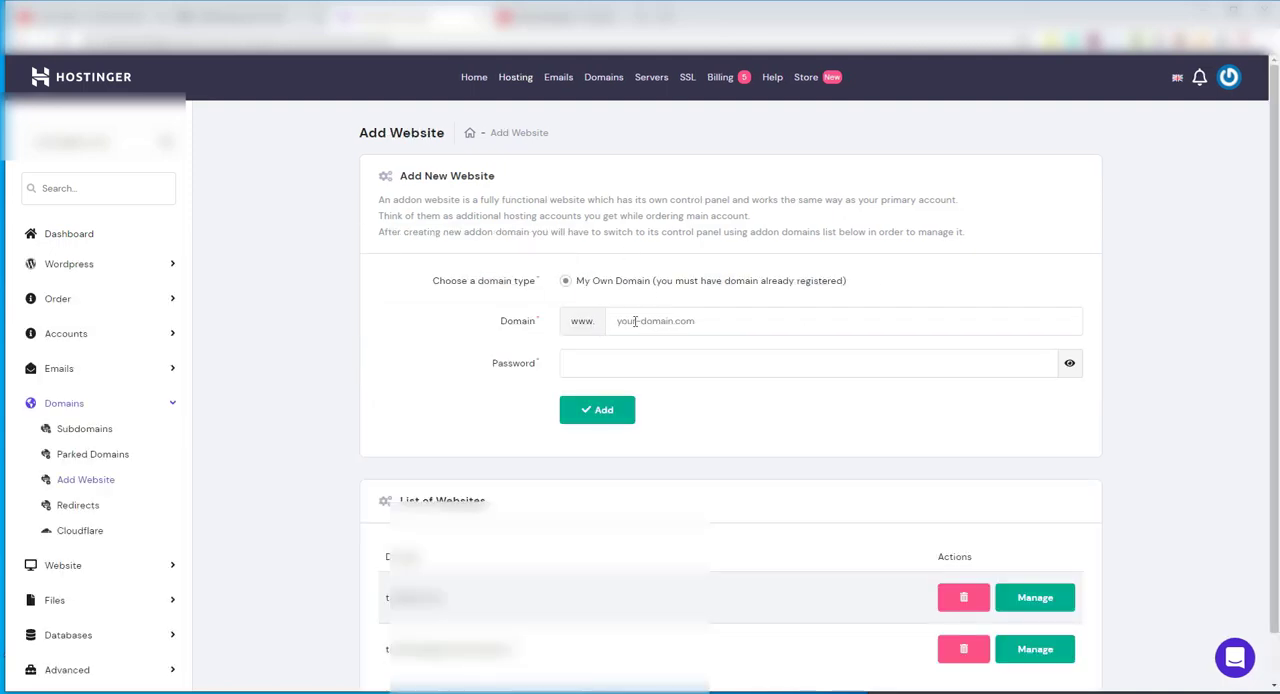
Enter tamilwordpress.xyz as the domain of the new website
left_click(634, 321)
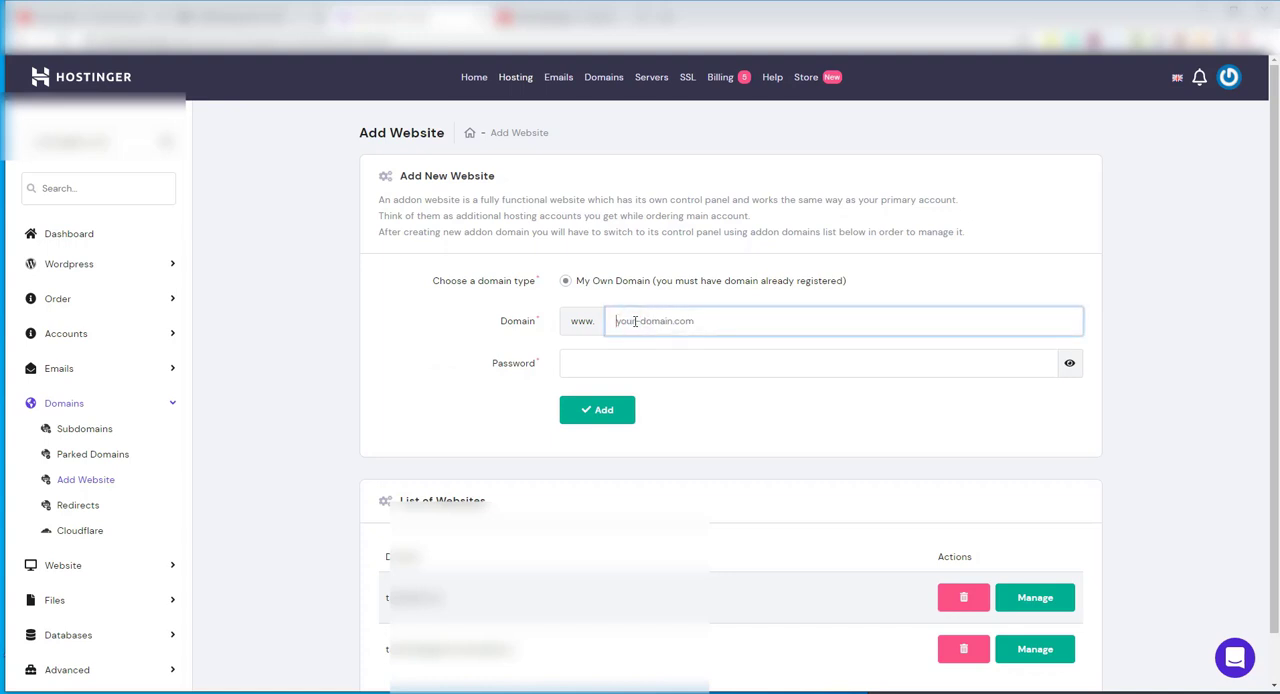
type("ta")
type("wordpress.xyz")
left_click(635, 321)
type("il")
left_click(1126, 412)
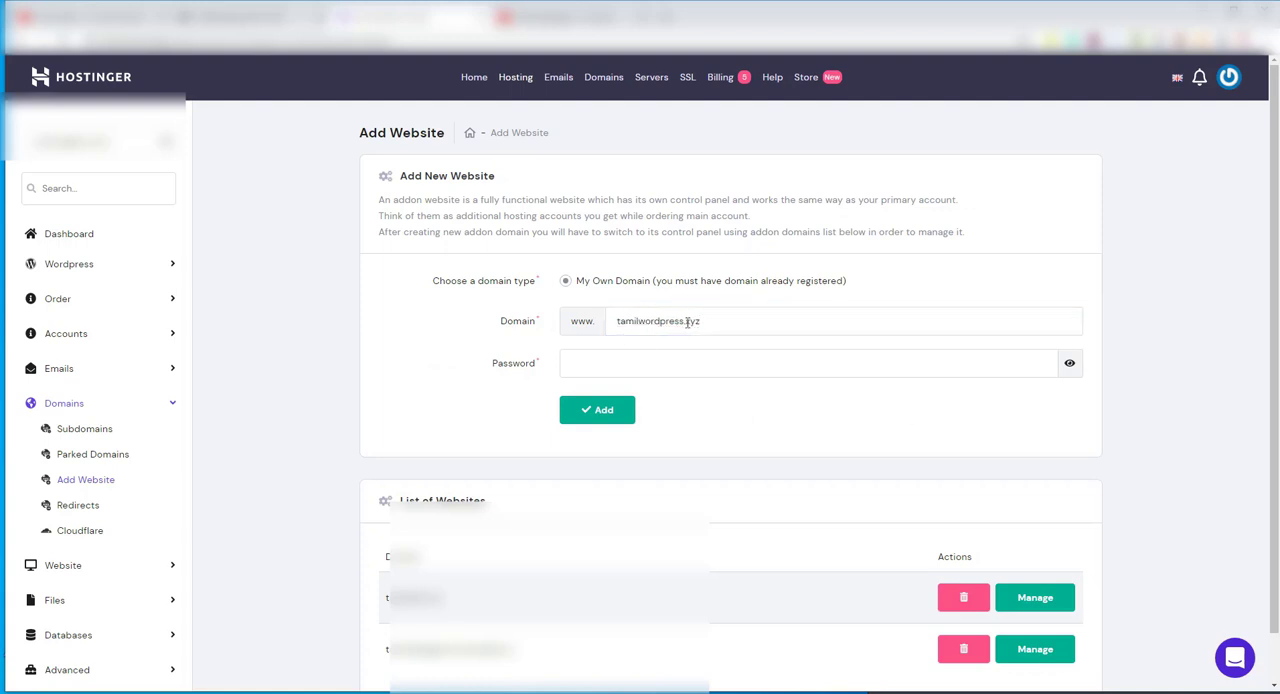
Enter a password for the new website and add it to the hosting plan
left_click(604, 418)
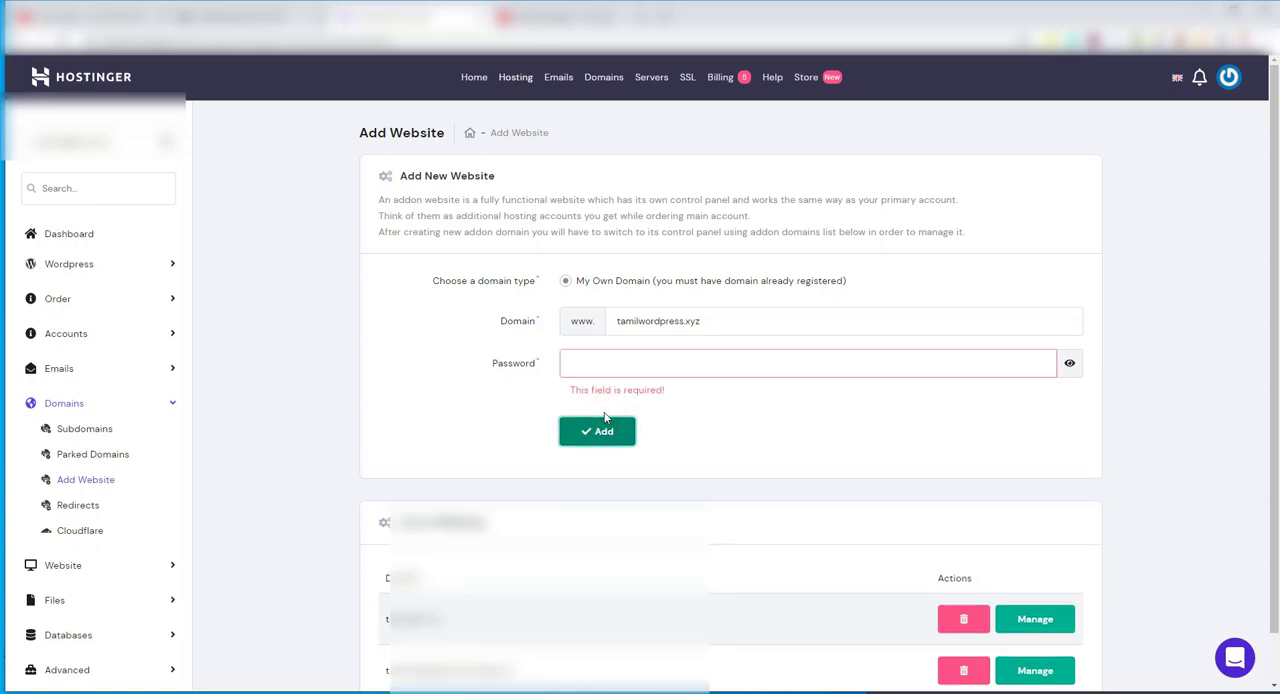
left_click(624, 373)
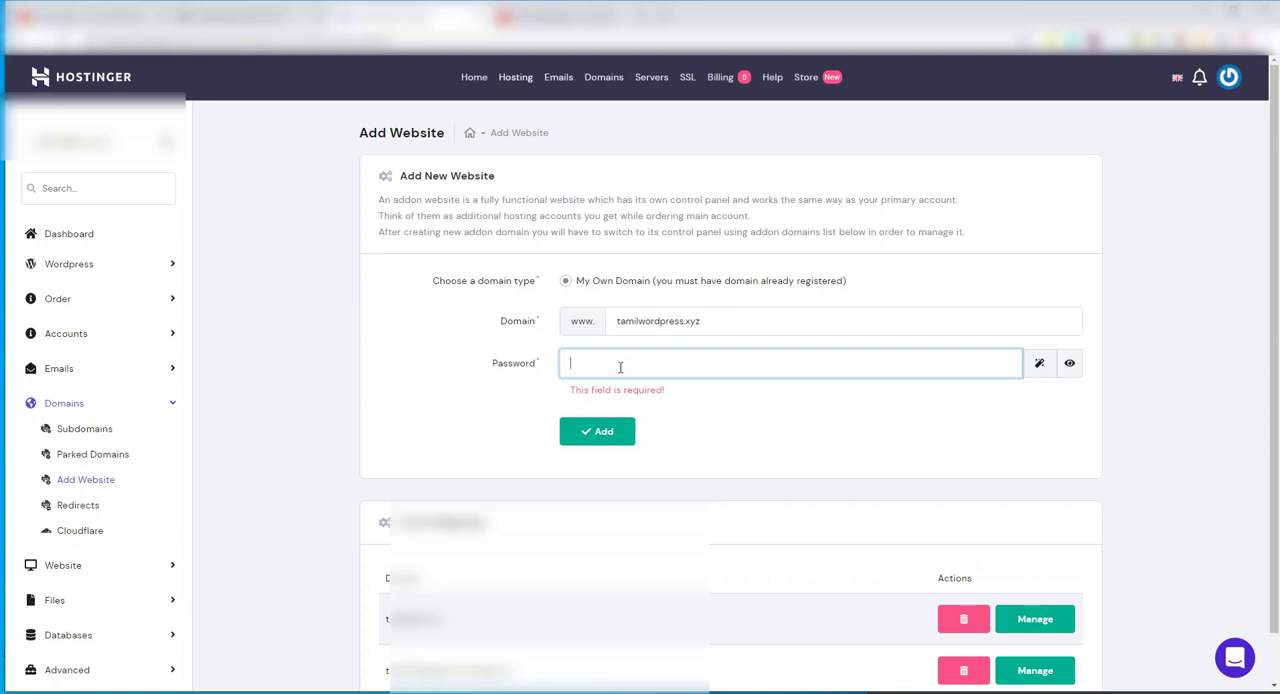
type("••")
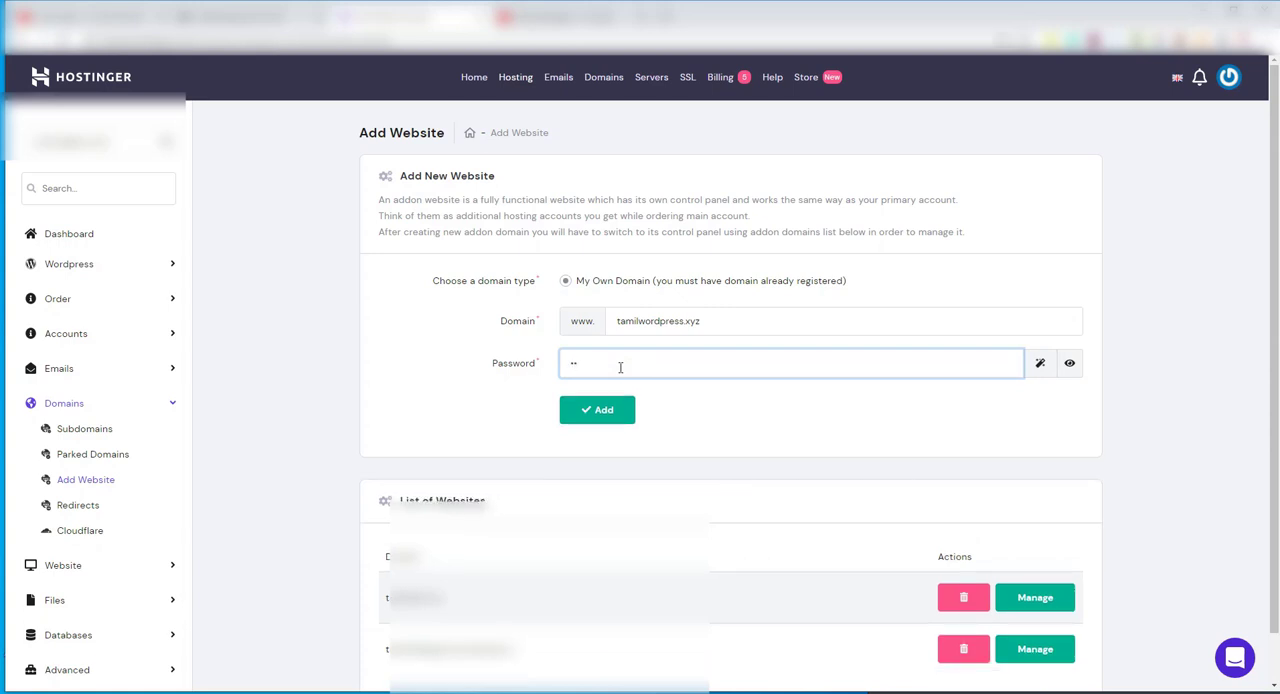
type("••••••••••••••••")
left_click(605, 406)
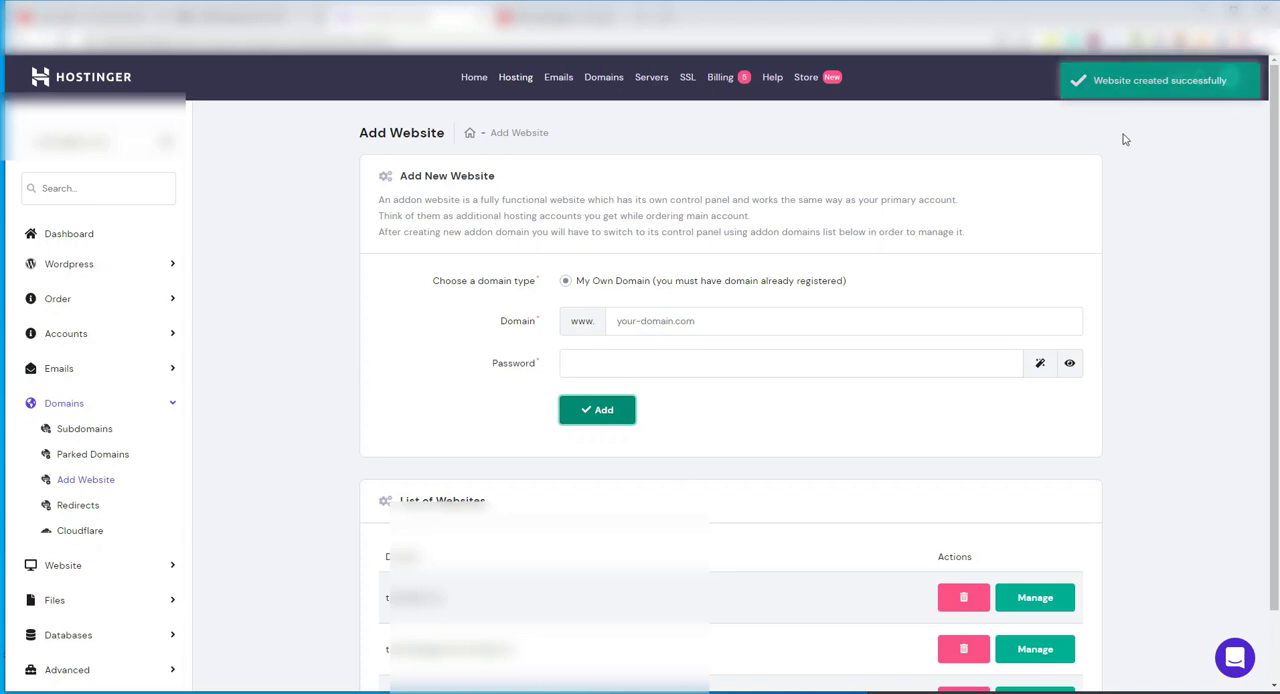
Open the management page of the tamilwordpress.xyz website from the hosting overview
scroll(846, 443, "down", 1)
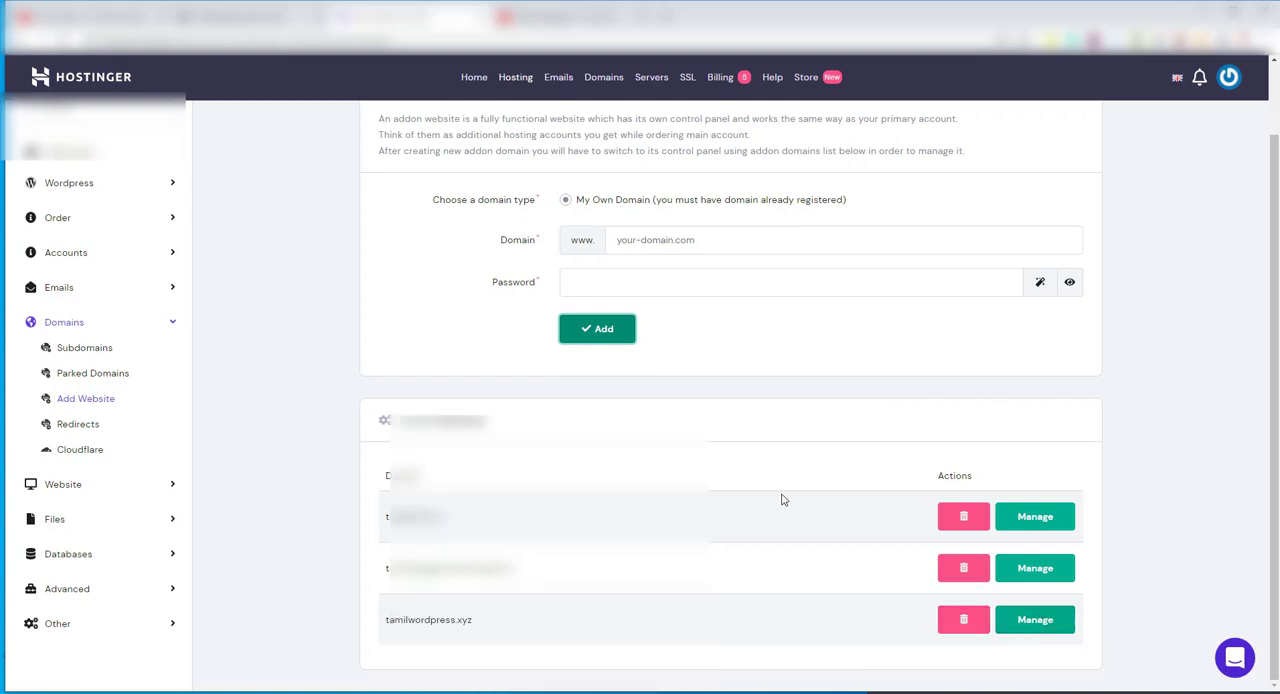
scroll(780, 500, "up", 2)
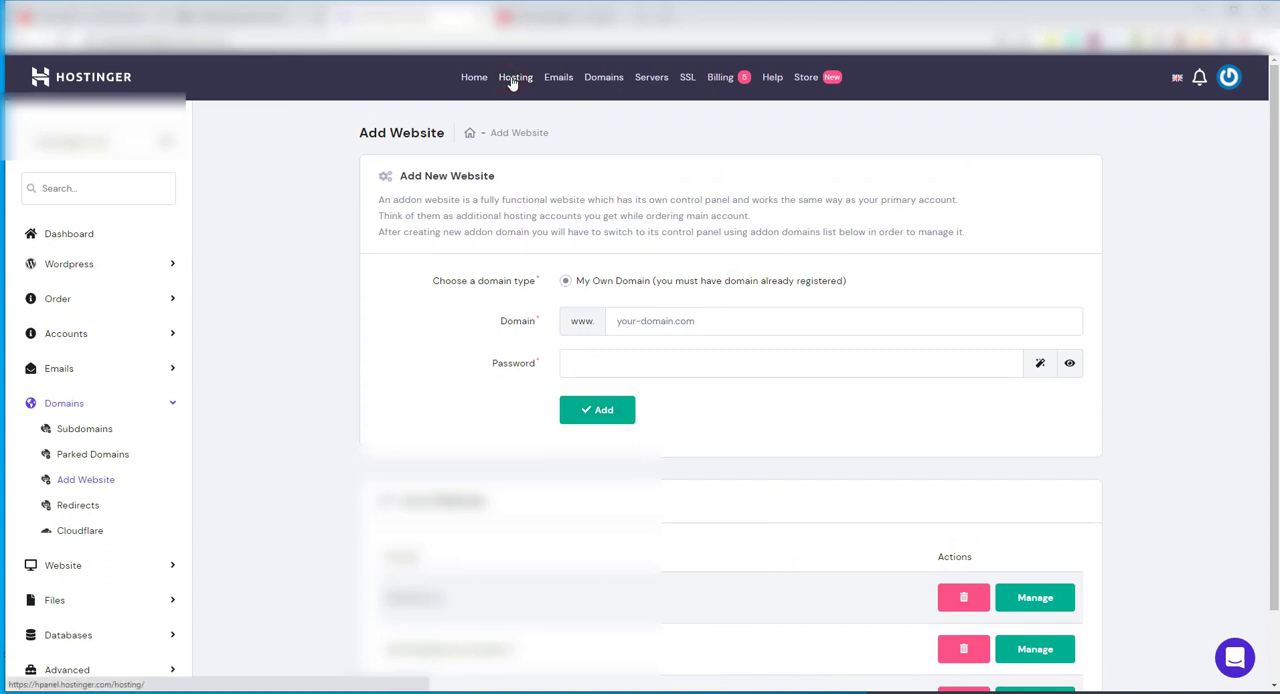
left_click(512, 80)
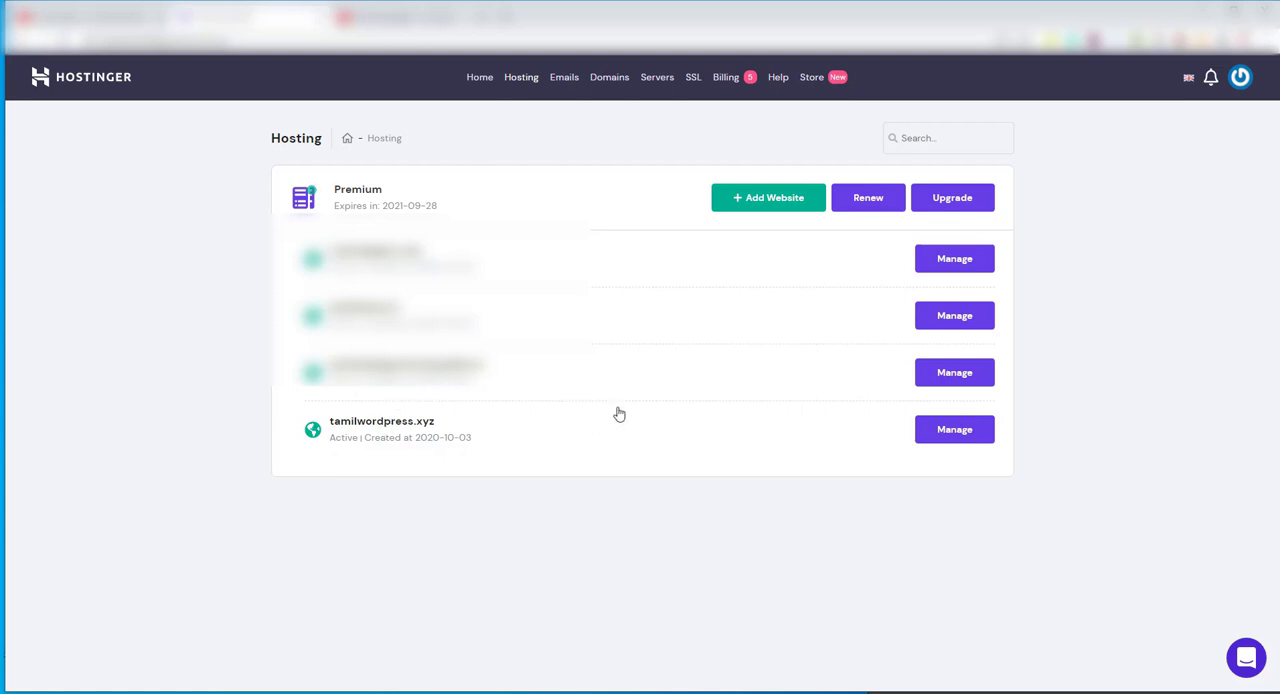
left_click(954, 440)
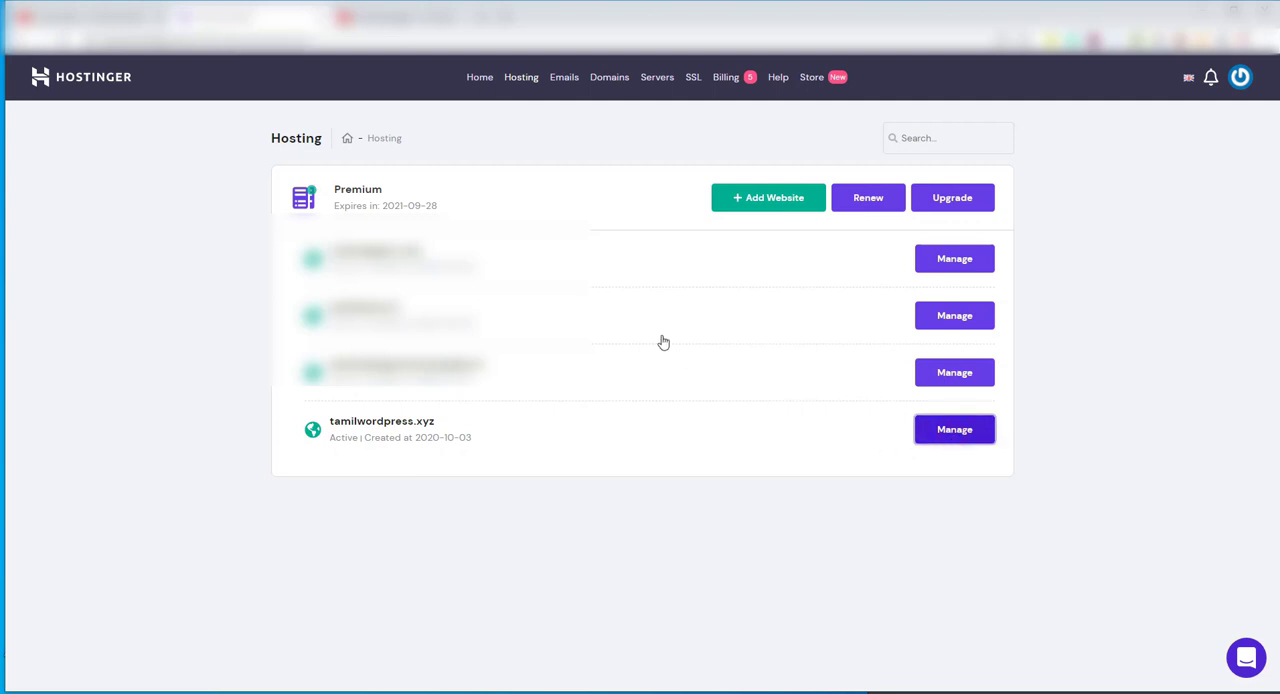
left_click(986, 443)
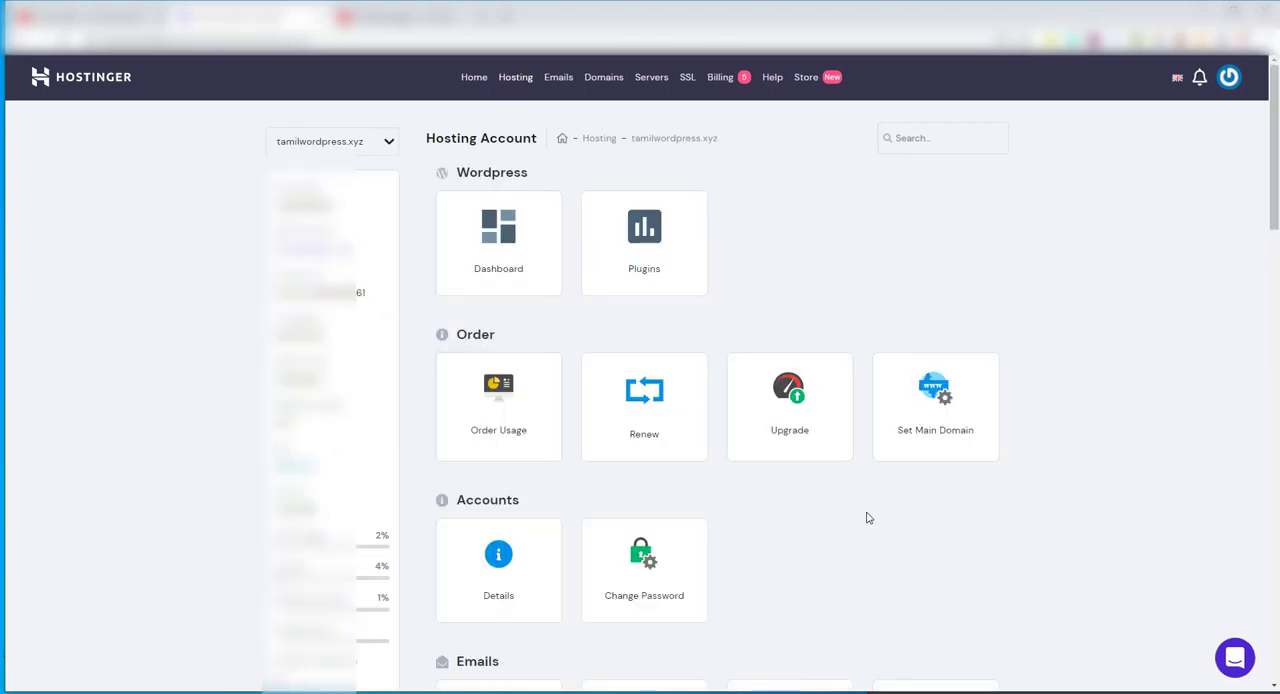
Look through the management sections of the tamilwordpress.xyz hosting account and expand its list of websites
scroll(869, 517, "down", 1)
scroll(869, 517, "down", 3)
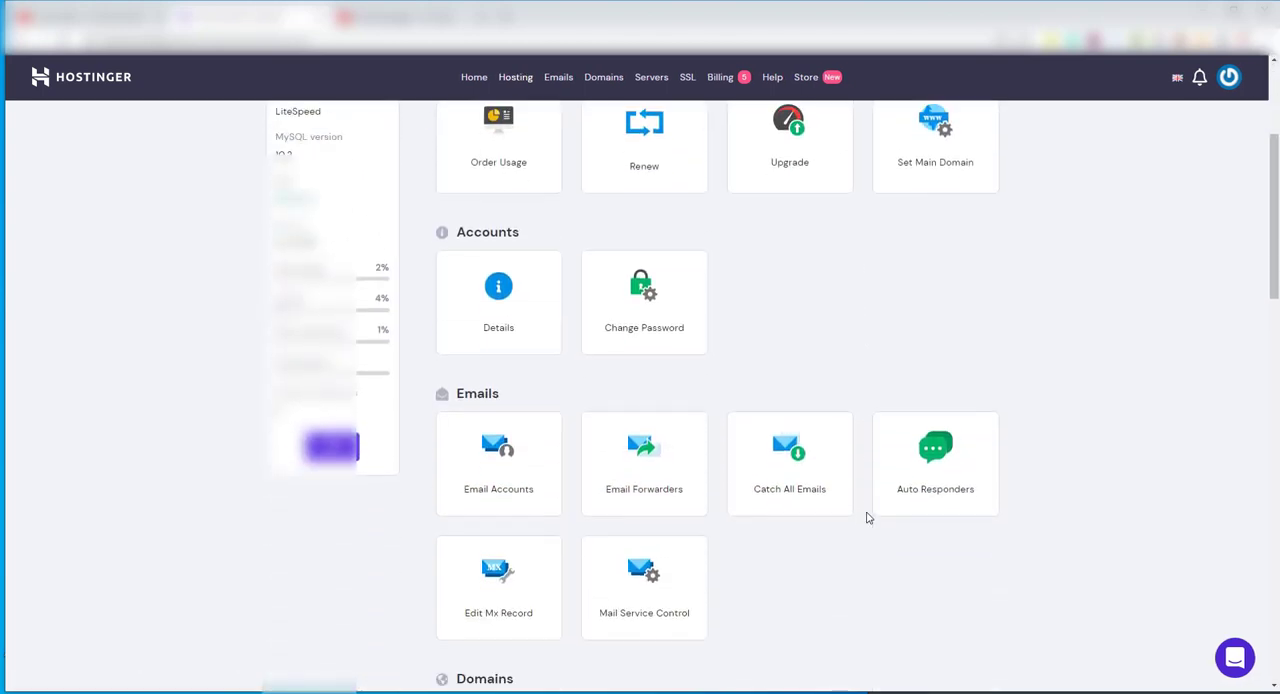
scroll(869, 517, "down", 4)
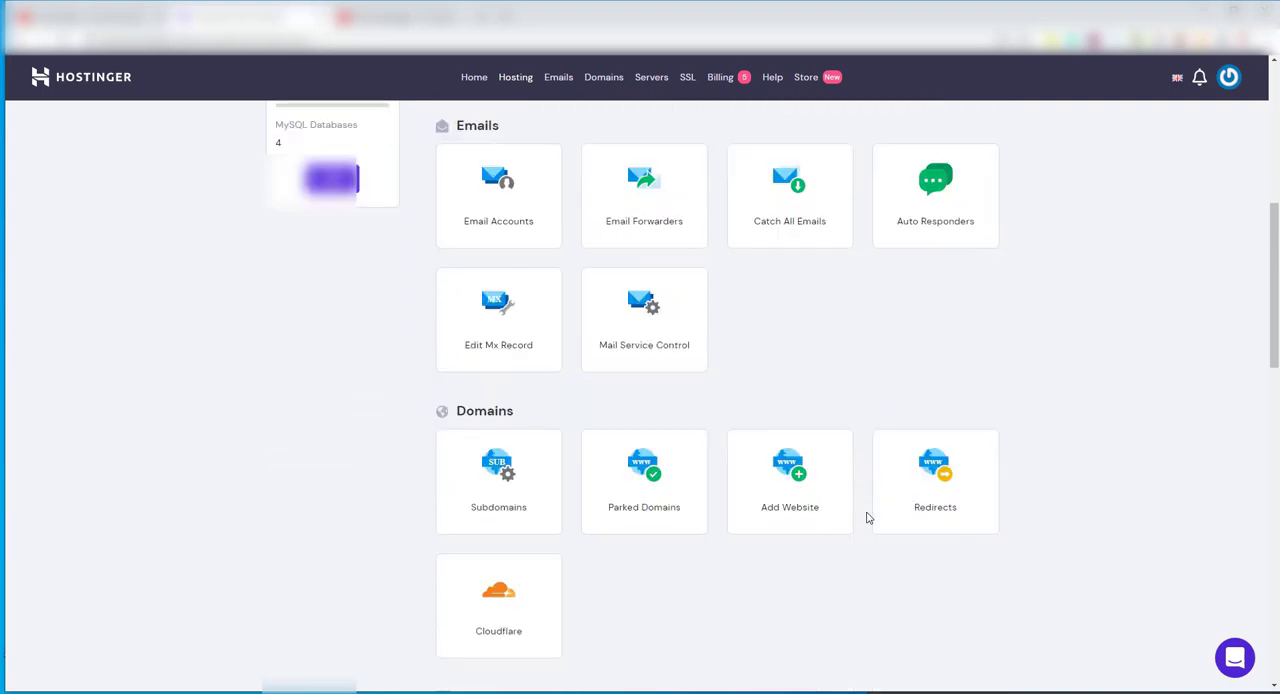
scroll(869, 517, "down", 7)
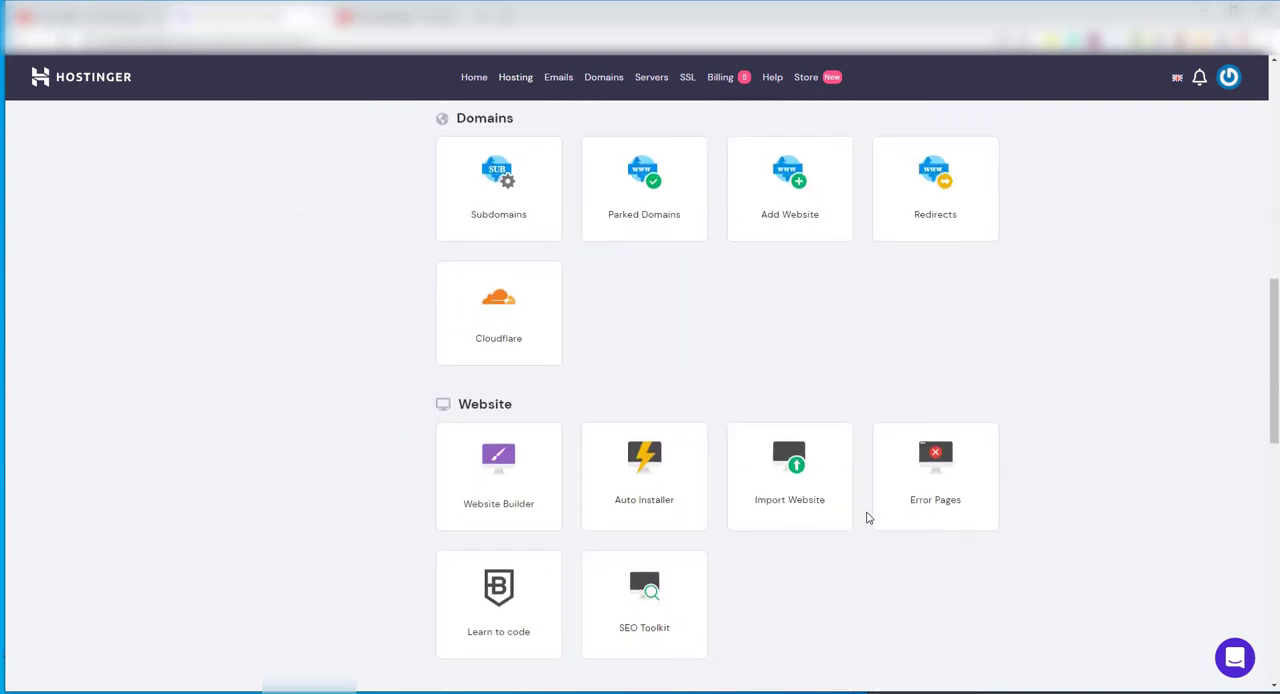
scroll(869, 517, "up", 15)
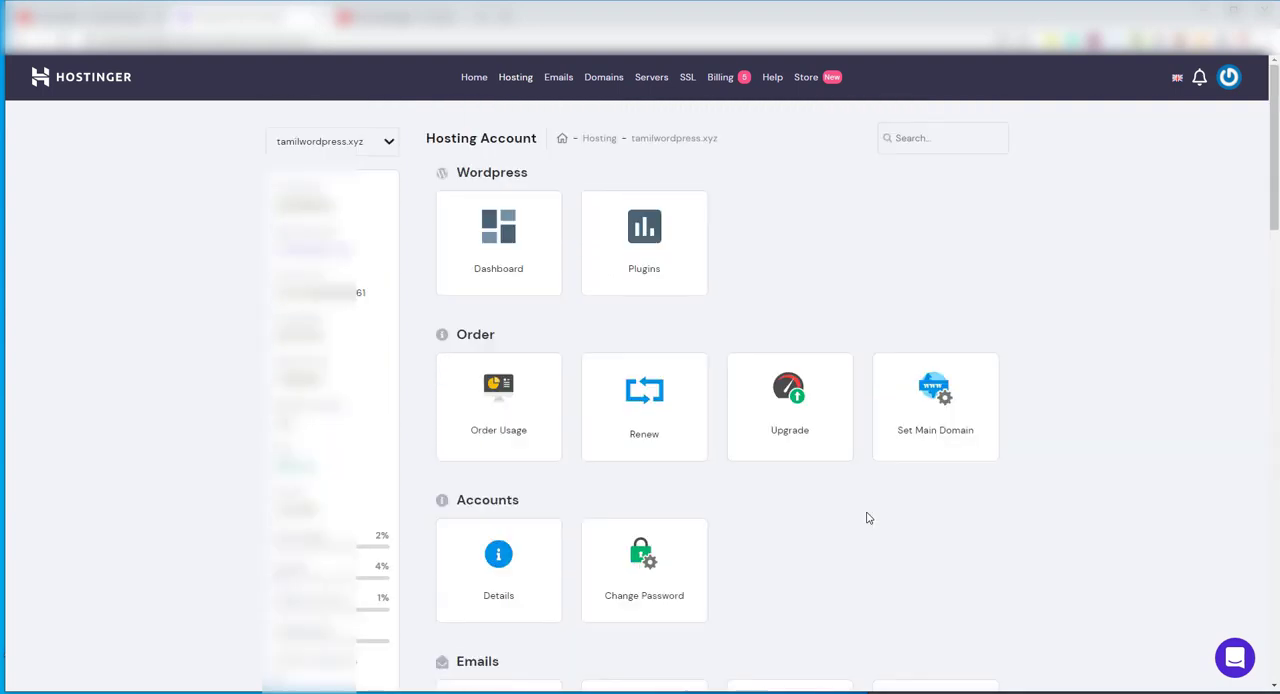
left_click(388, 145)
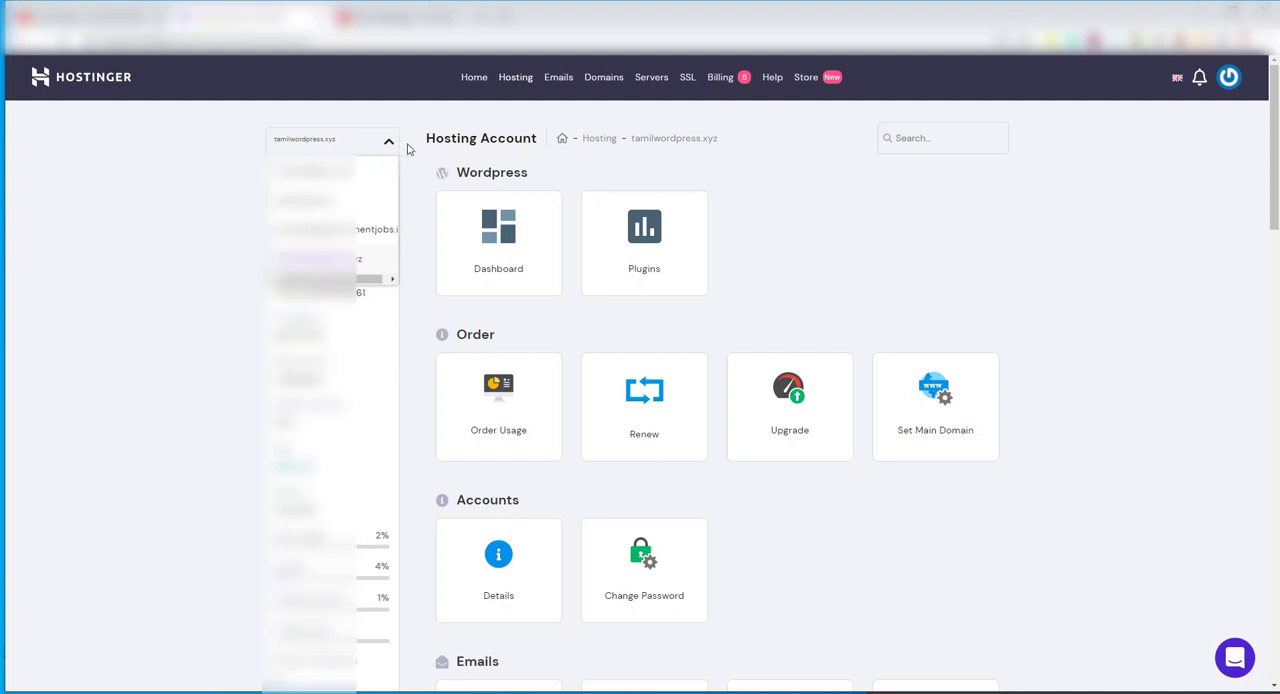
Open the Auto Installer for tamilwordpress.xyz and start a new WordPress installation
left_click(1036, 268)
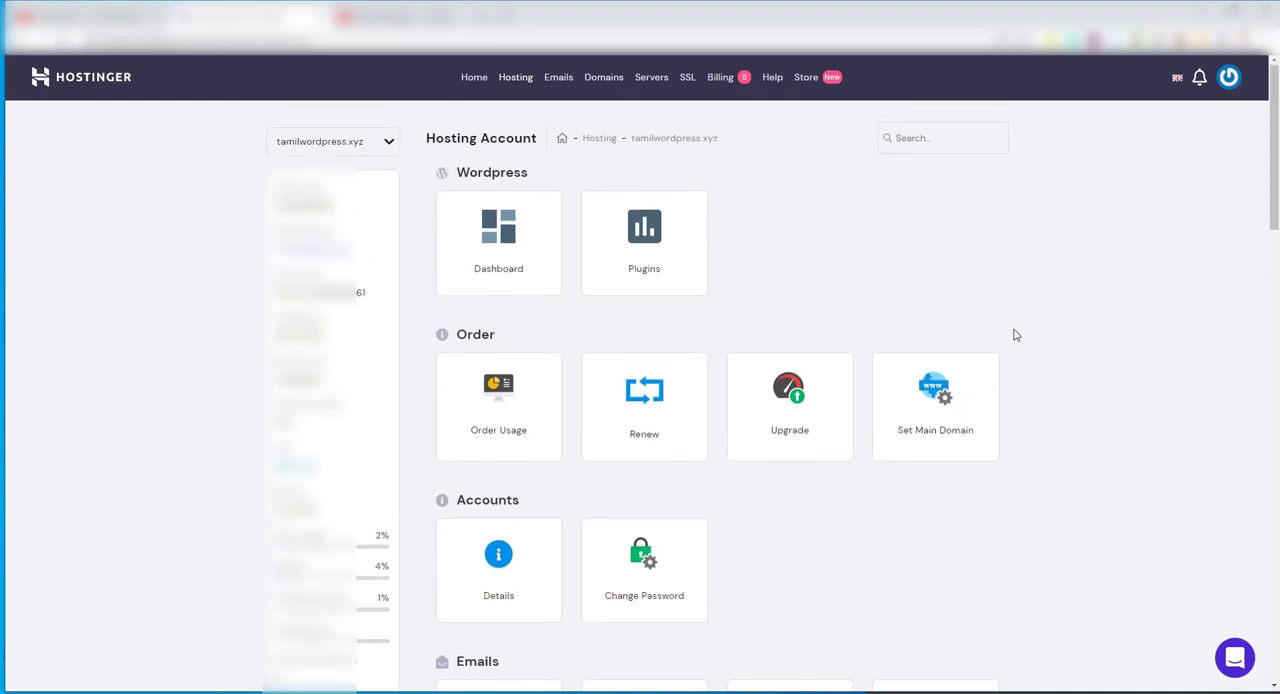
scroll(1014, 337, "down", 5)
scroll(1011, 339, "down", 5)
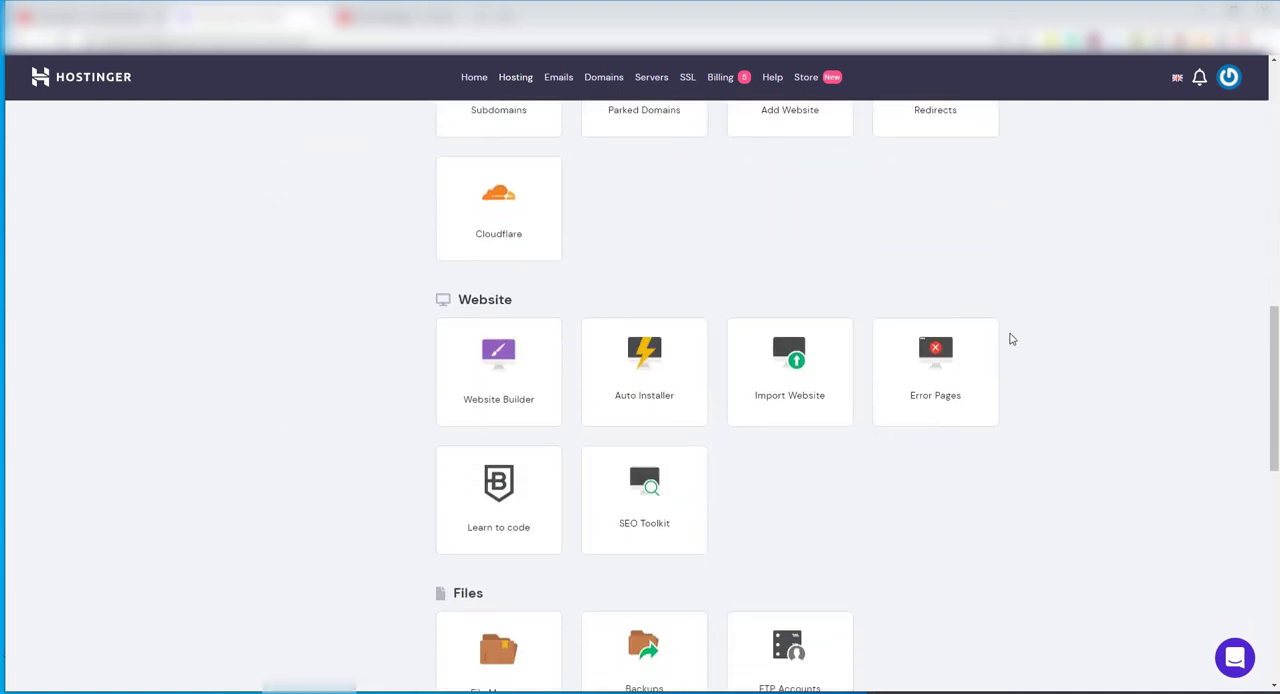
scroll(1008, 337, "up", 1)
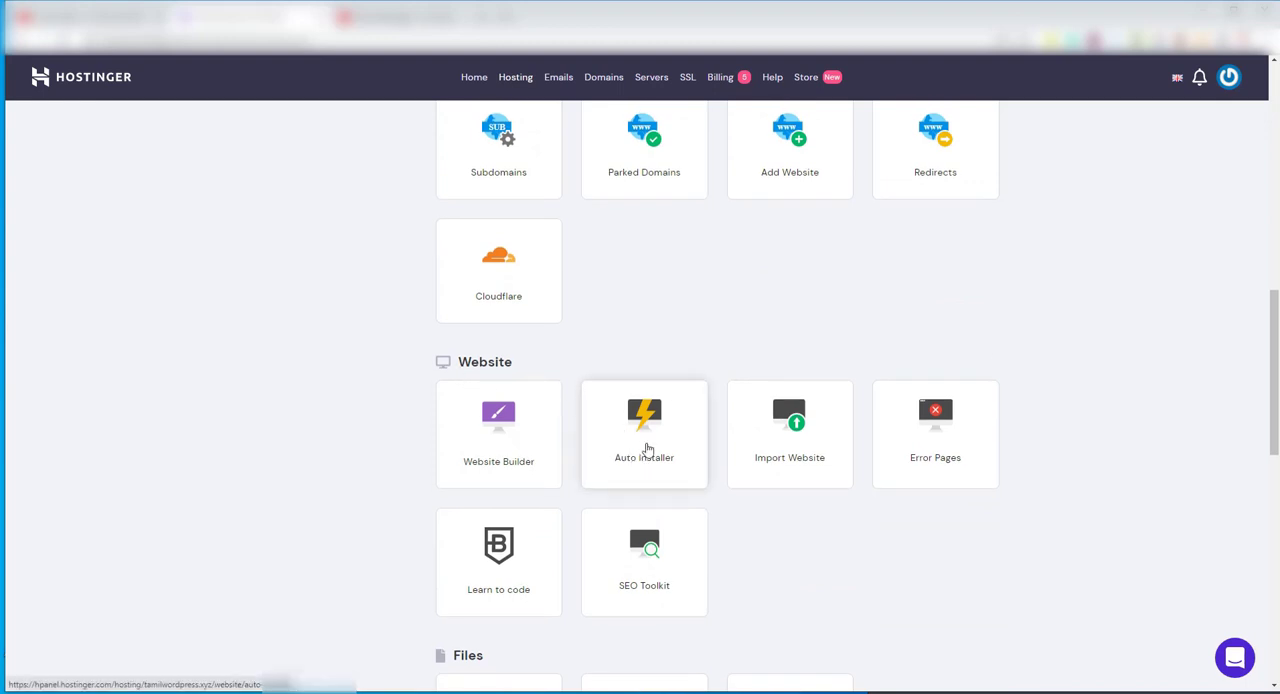
left_click(617, 429)
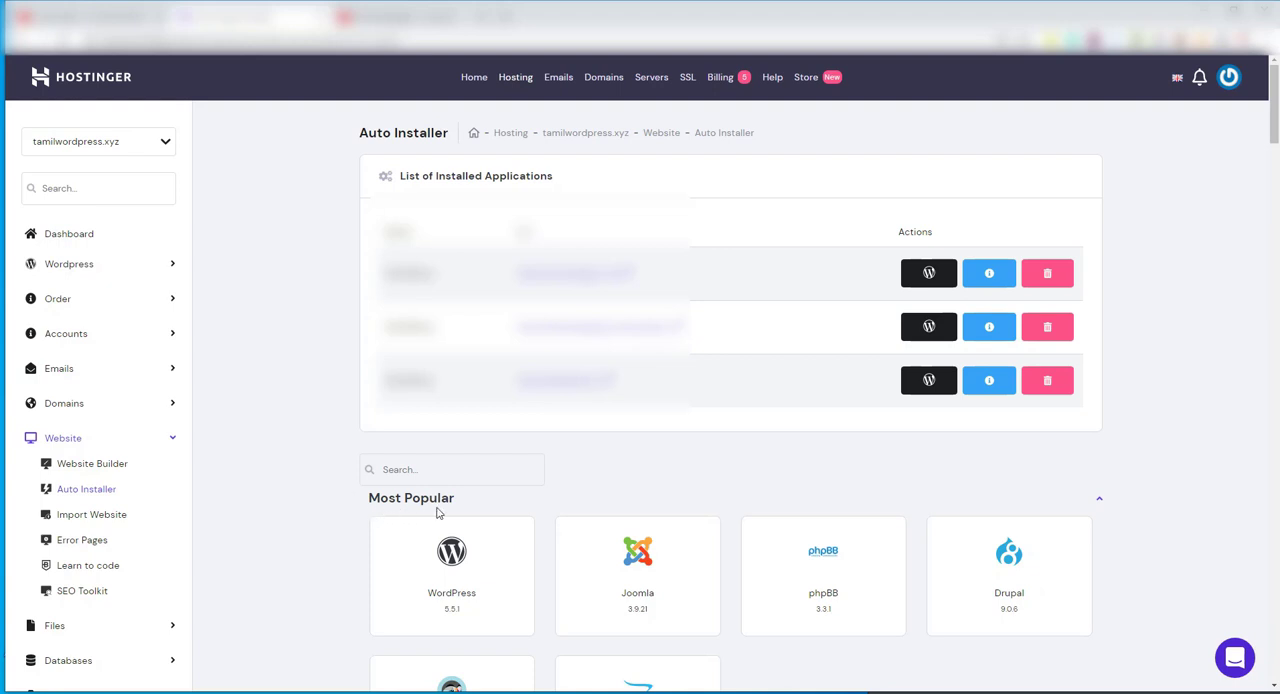
scroll(437, 512, "down", 1)
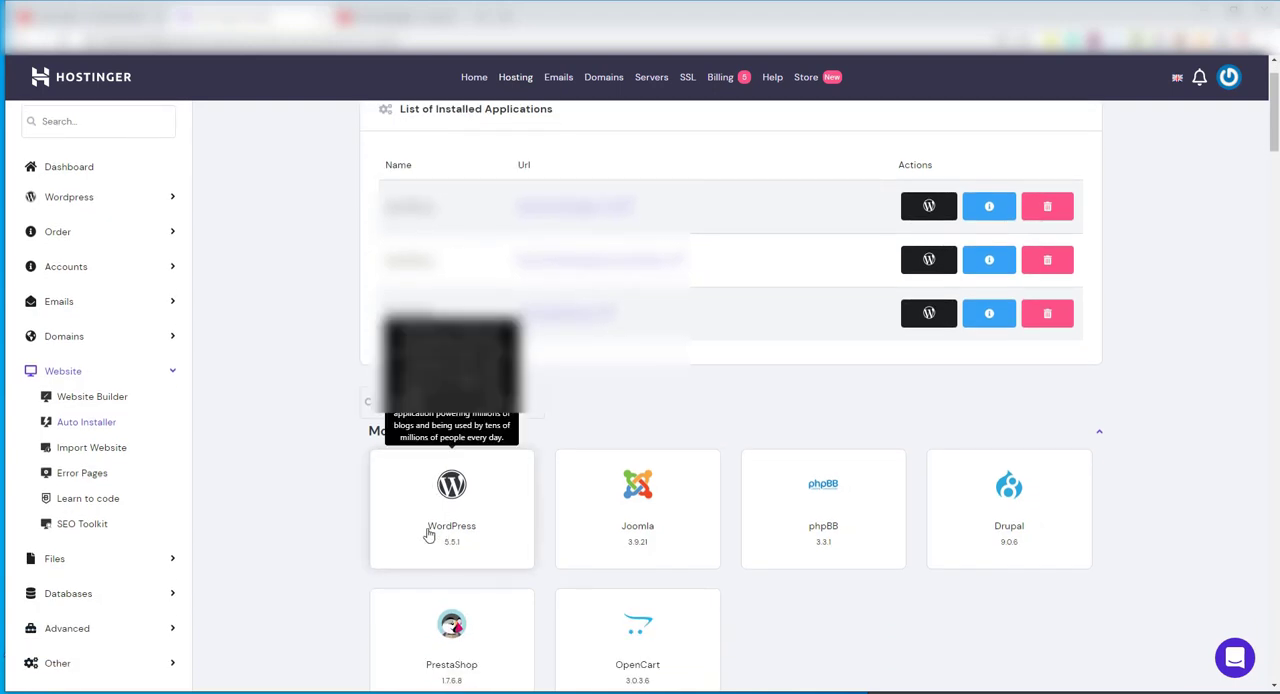
left_click(472, 503)
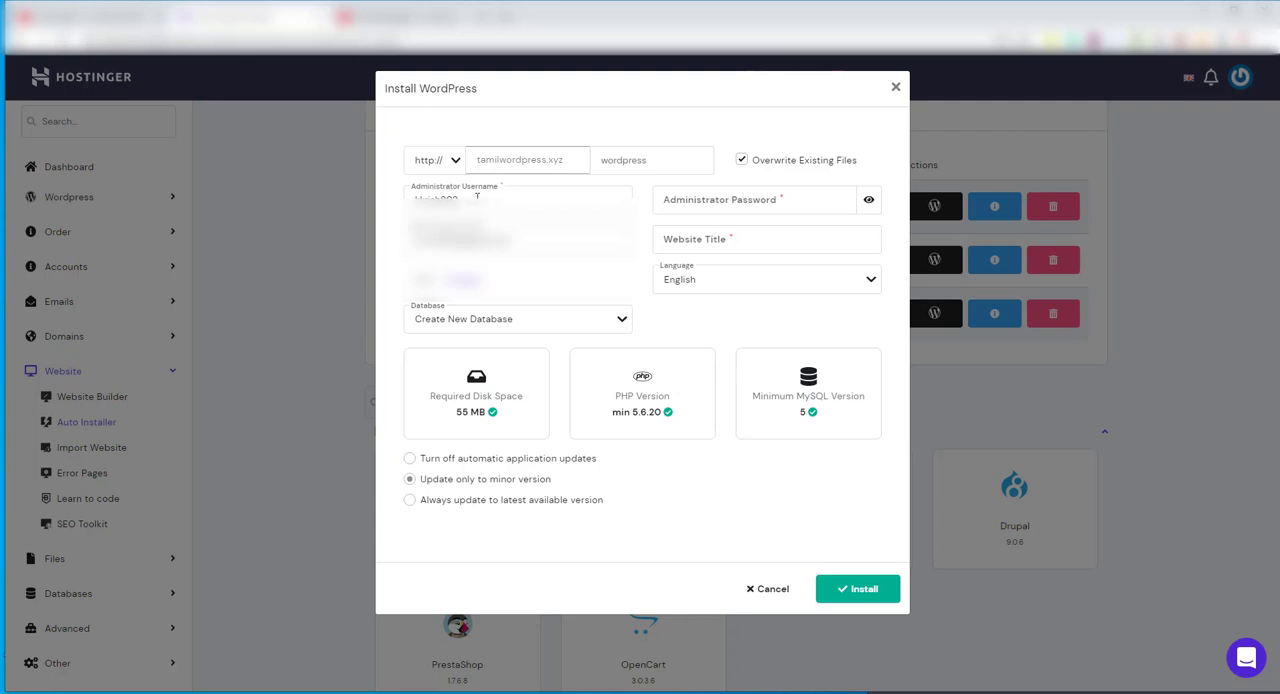
Replace the prefilled administrator username of the WordPress installation with admin
left_click_drag(477, 200, 402, 204)
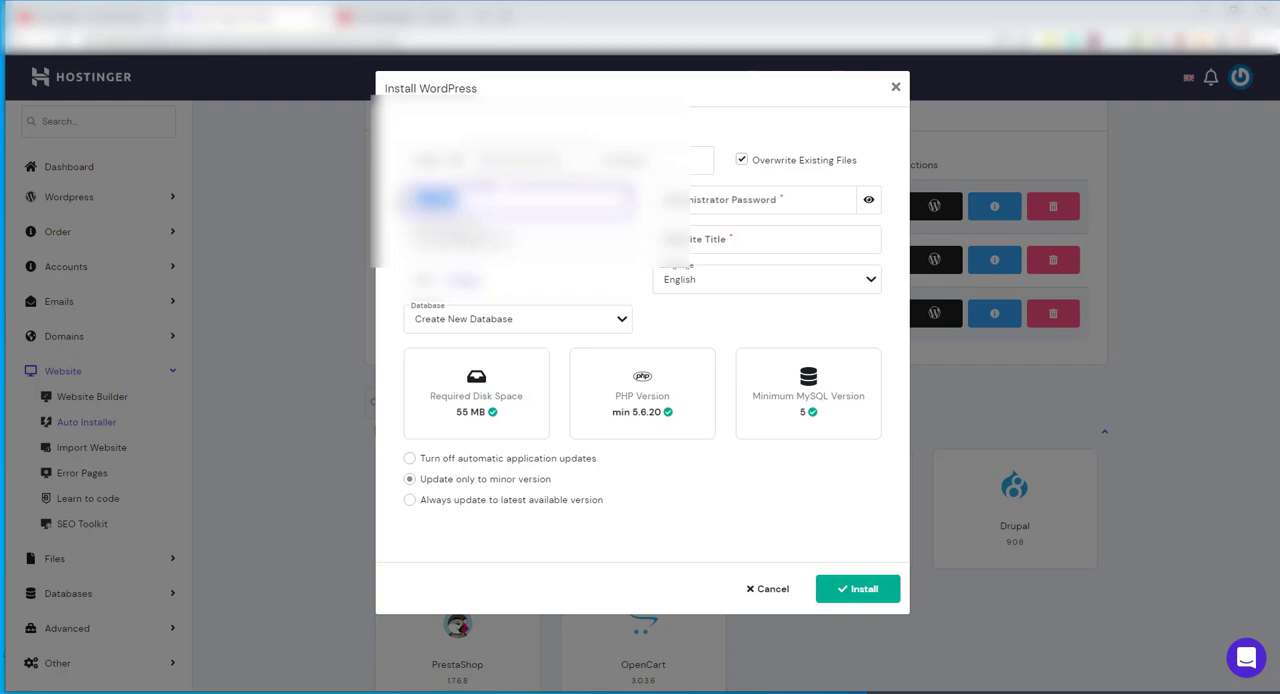
key("BackSpace")
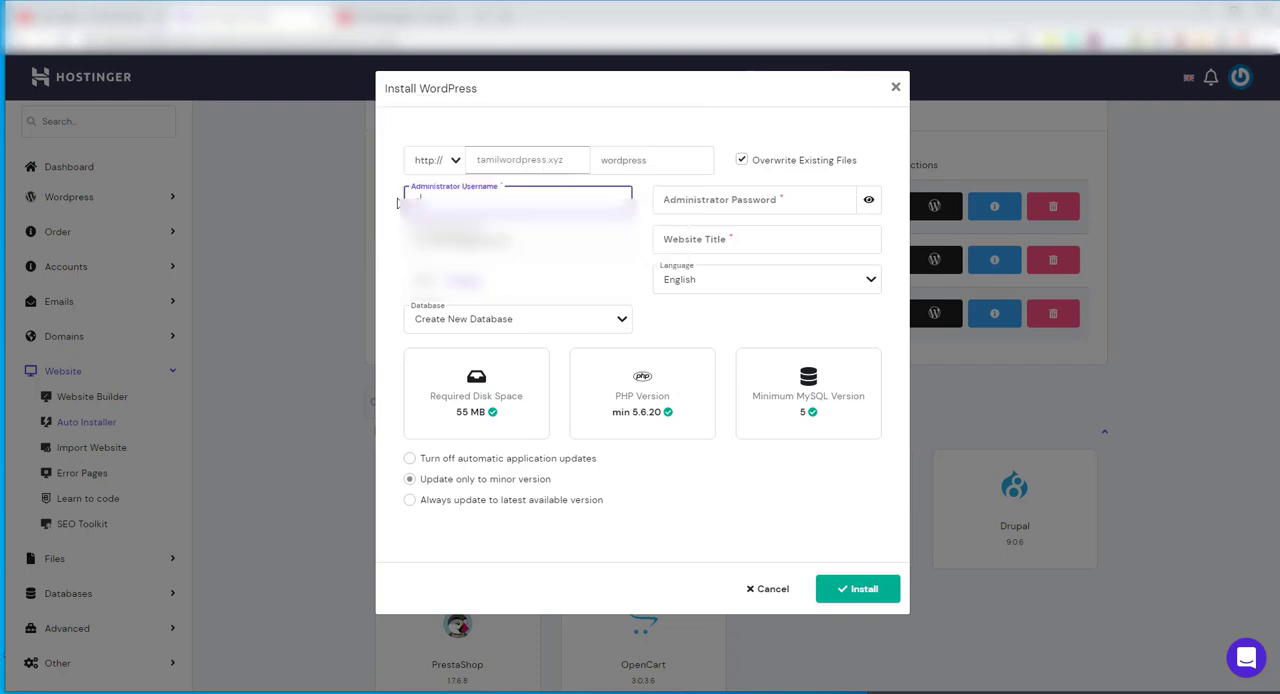
type("admin")
Enter the administrator password for the WordPress installation
left_click(724, 203)
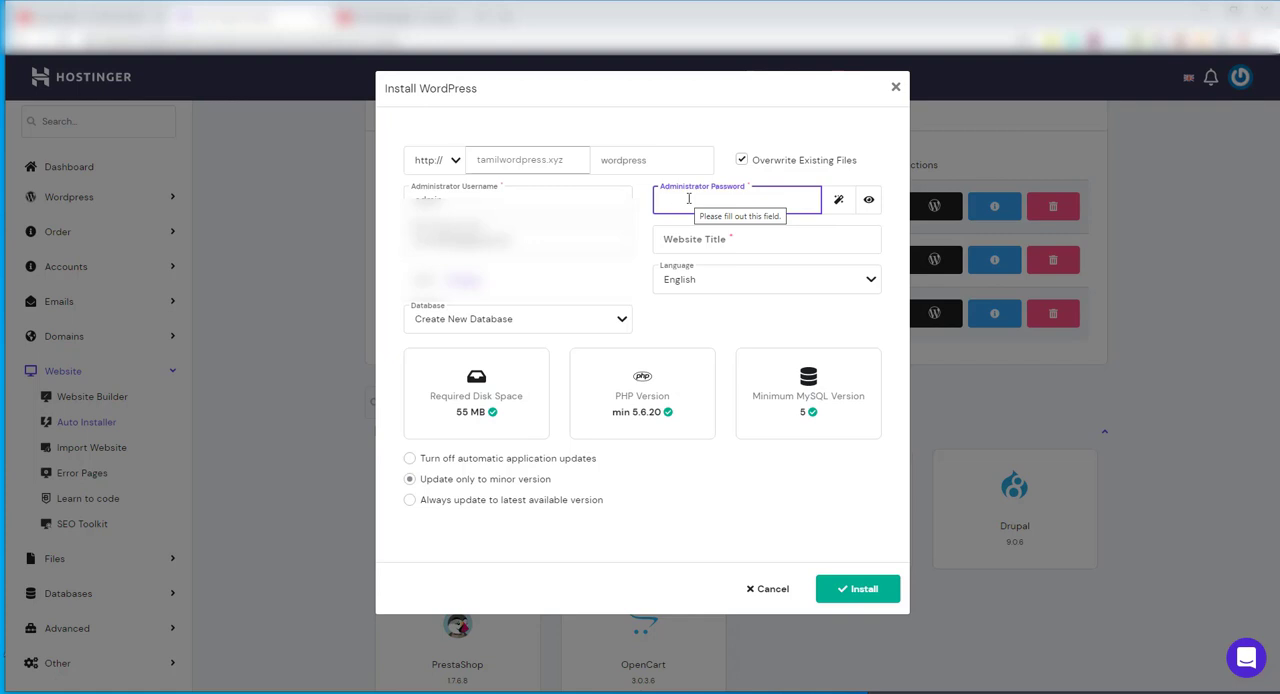
type("•••••")
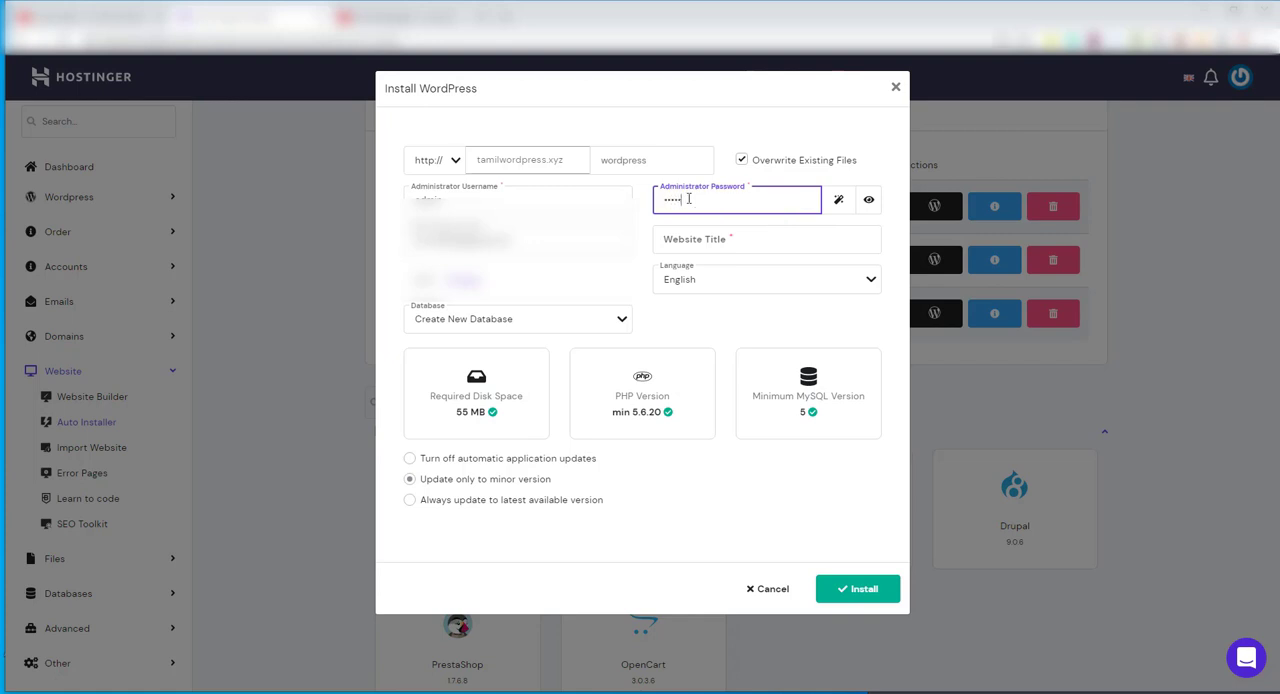
type("•••••")
Set the website title to Tamil Wordpress and install WordPress on tamilwordpress.xyz
left_click(686, 244)
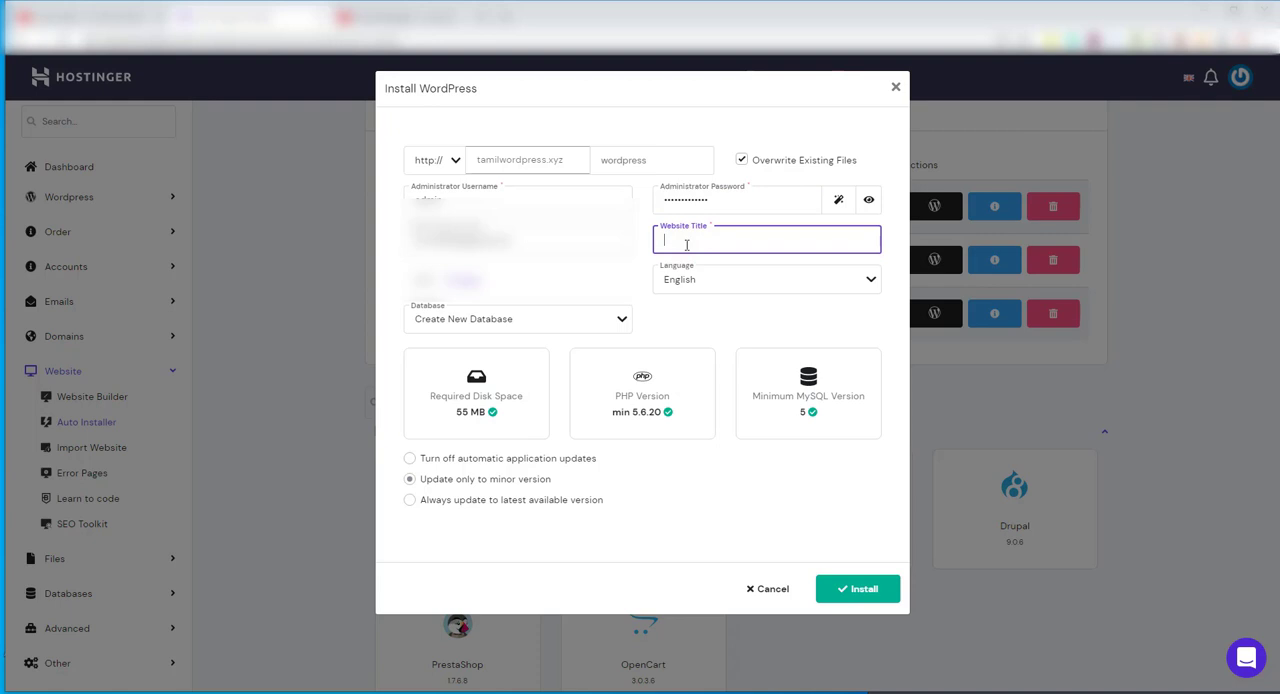
type("TamilWordpress")
left_click(687, 244)
left_click(710, 333)
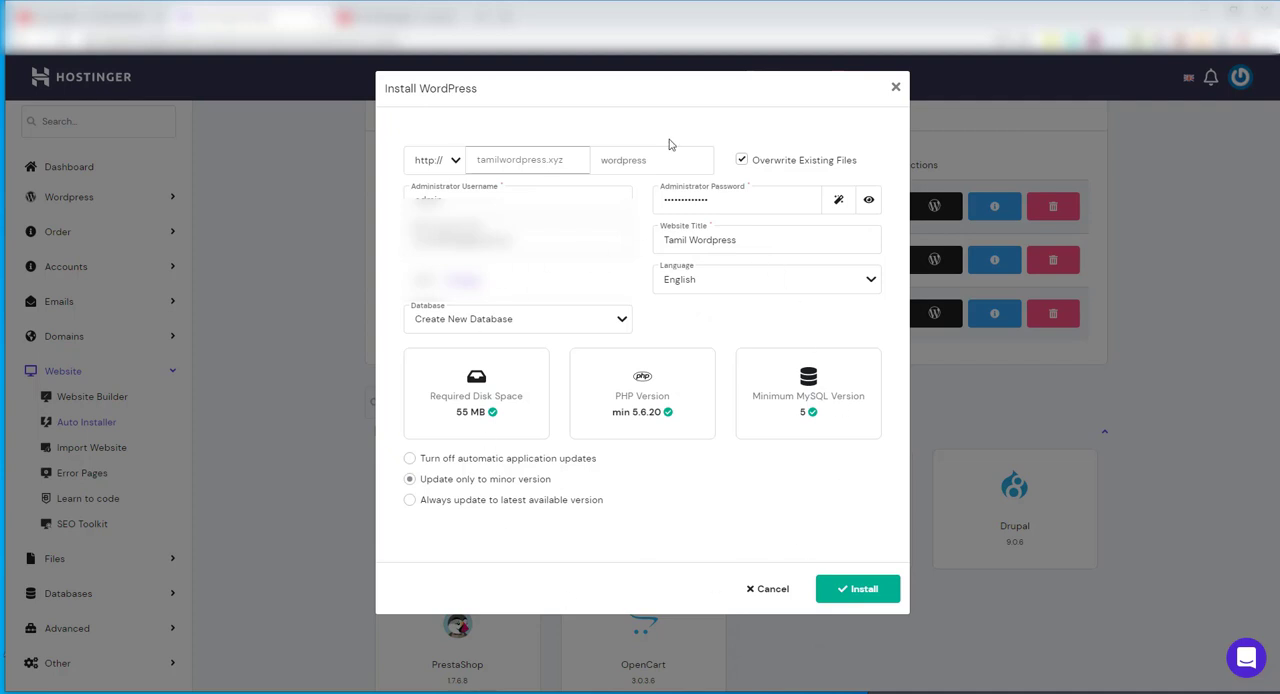
left_click(856, 593)
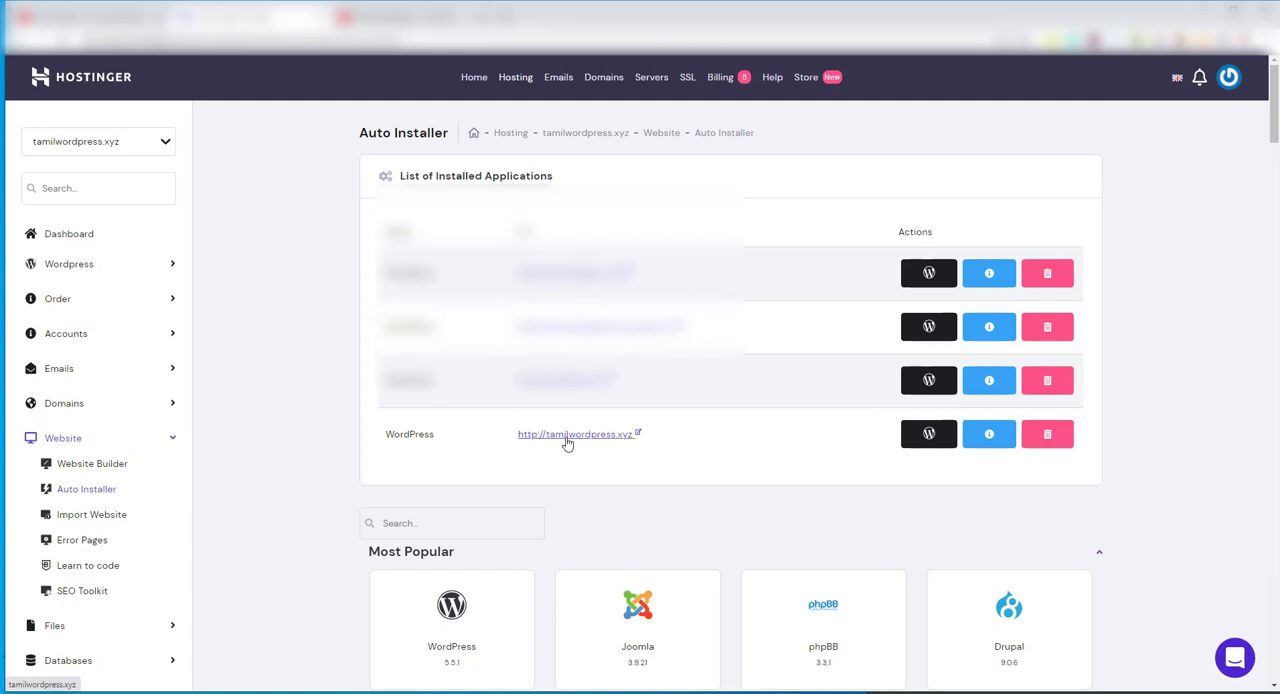
Review the hosting dashboard of the tamilwordpress.xyz WordPress installation and open the site's WordPress admin for editing
left_click(930, 436)
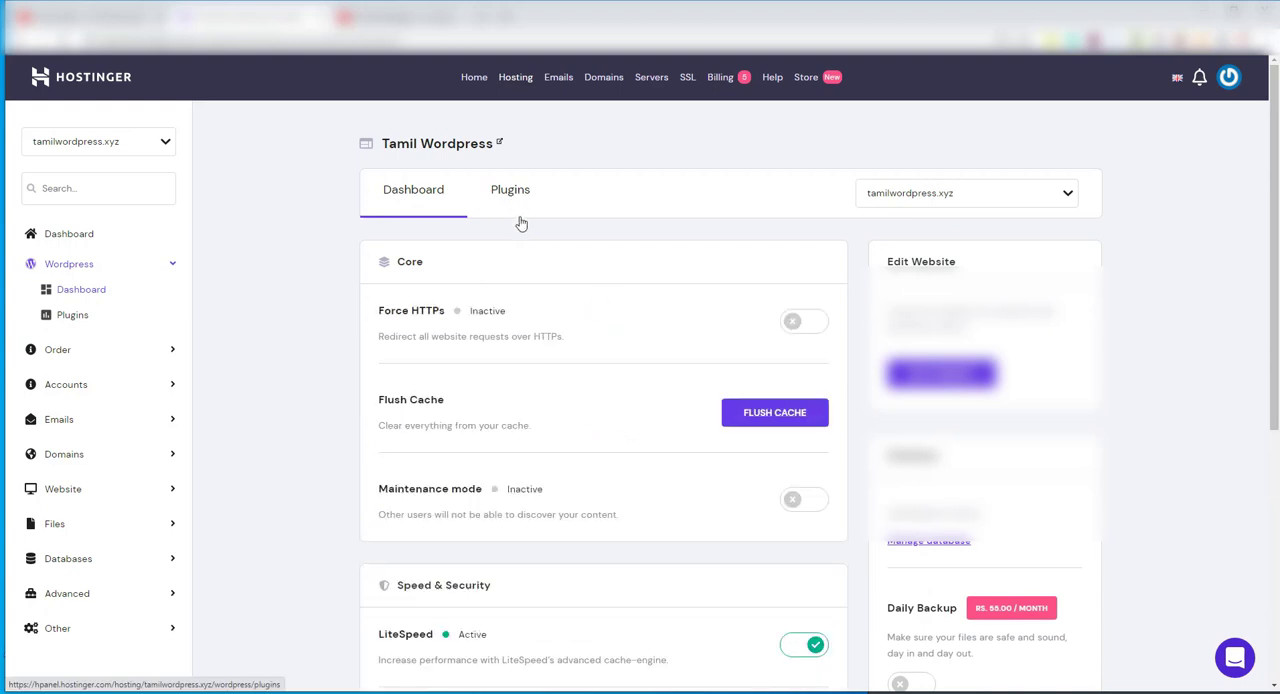
scroll(591, 550, "down", 2)
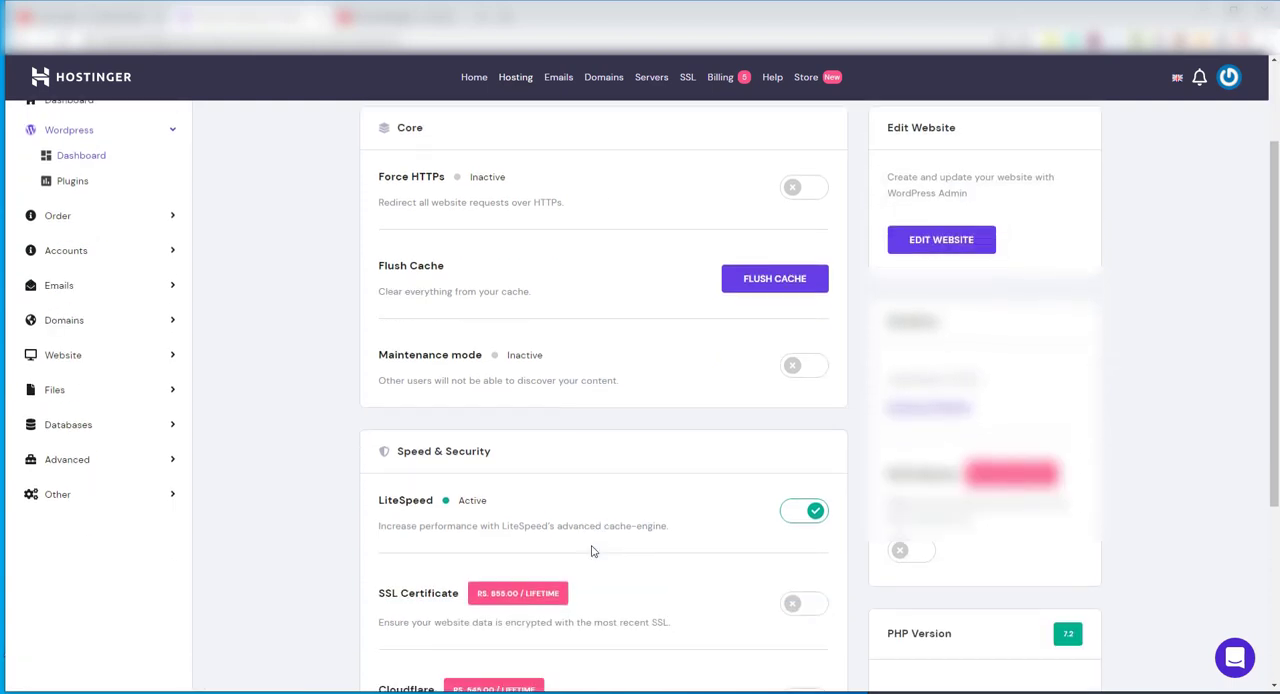
scroll(591, 550, "down", 1)
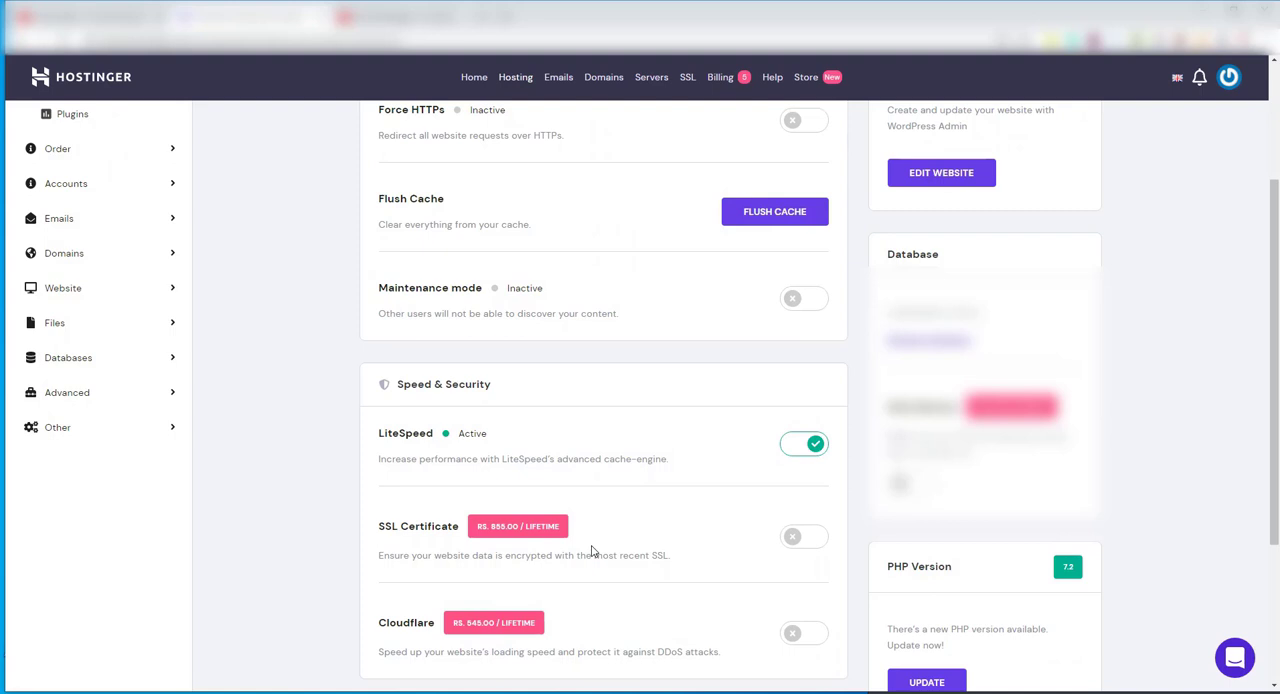
scroll(591, 551, "up", 2)
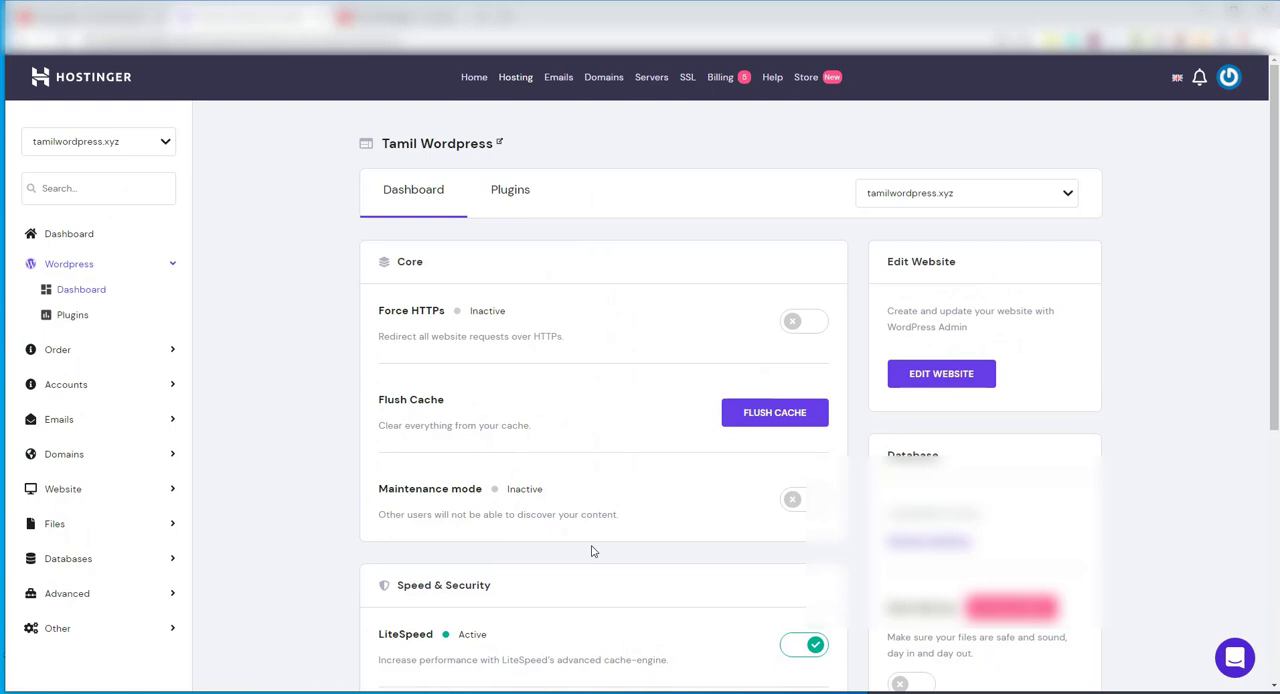
left_click(940, 376)
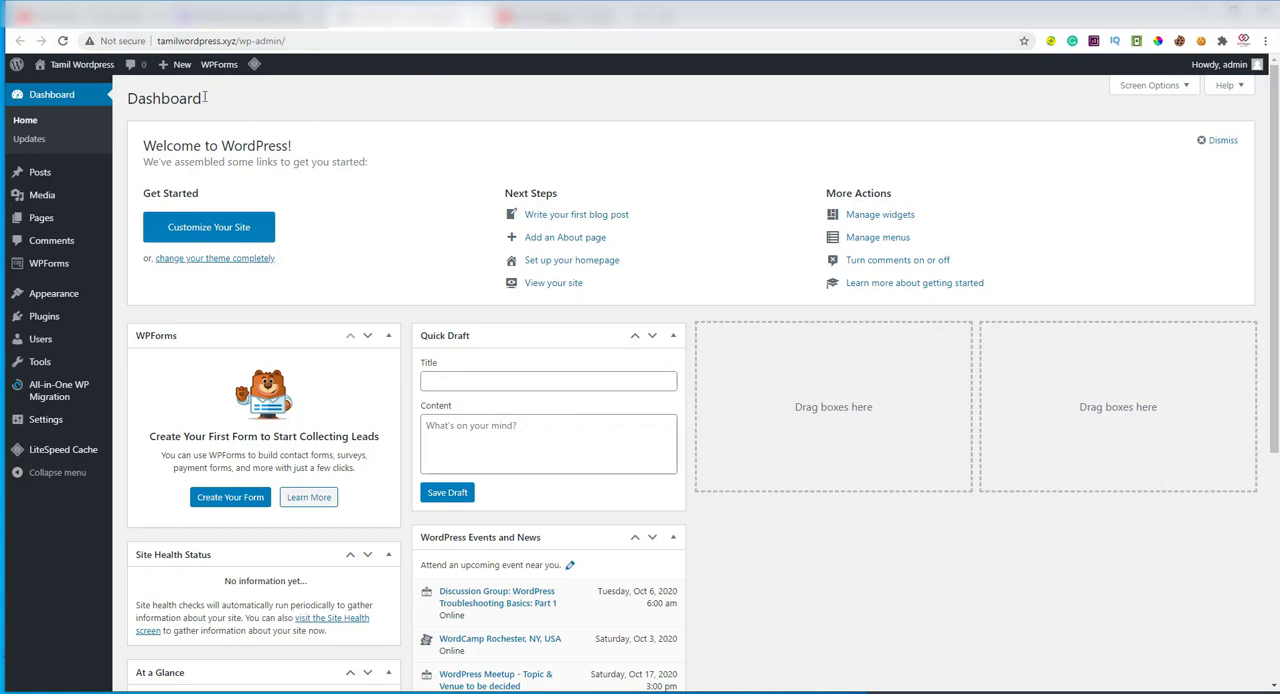
View the live Tamil Wordpress site in a separate browser tab and return to the WordPress admin dashboard
mouse_move(80, 72)
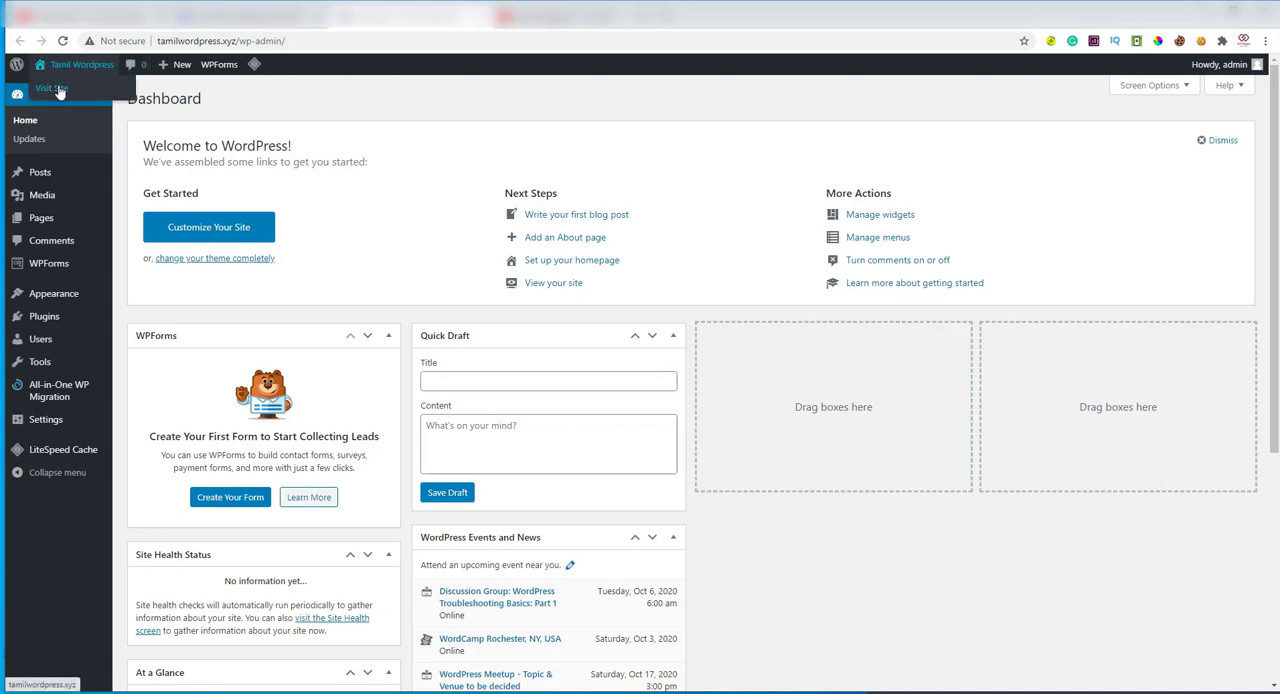
right_click(56, 87)
left_click(89, 99)
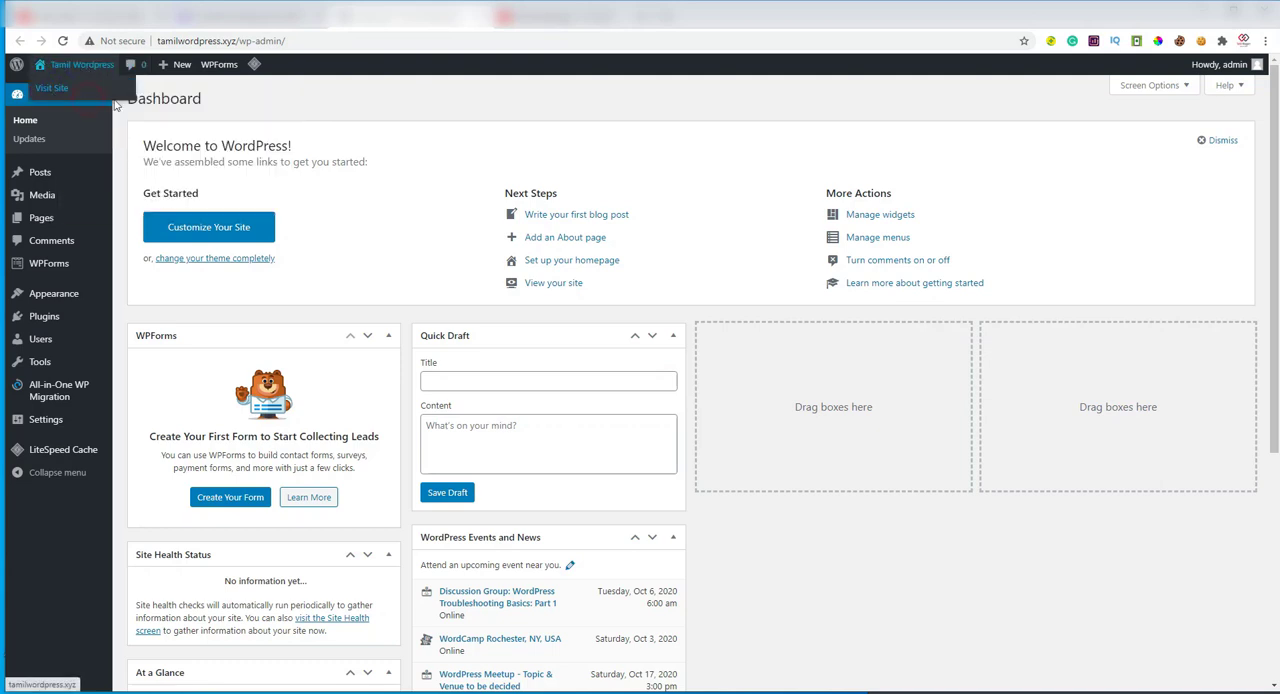
left_click(535, 30)
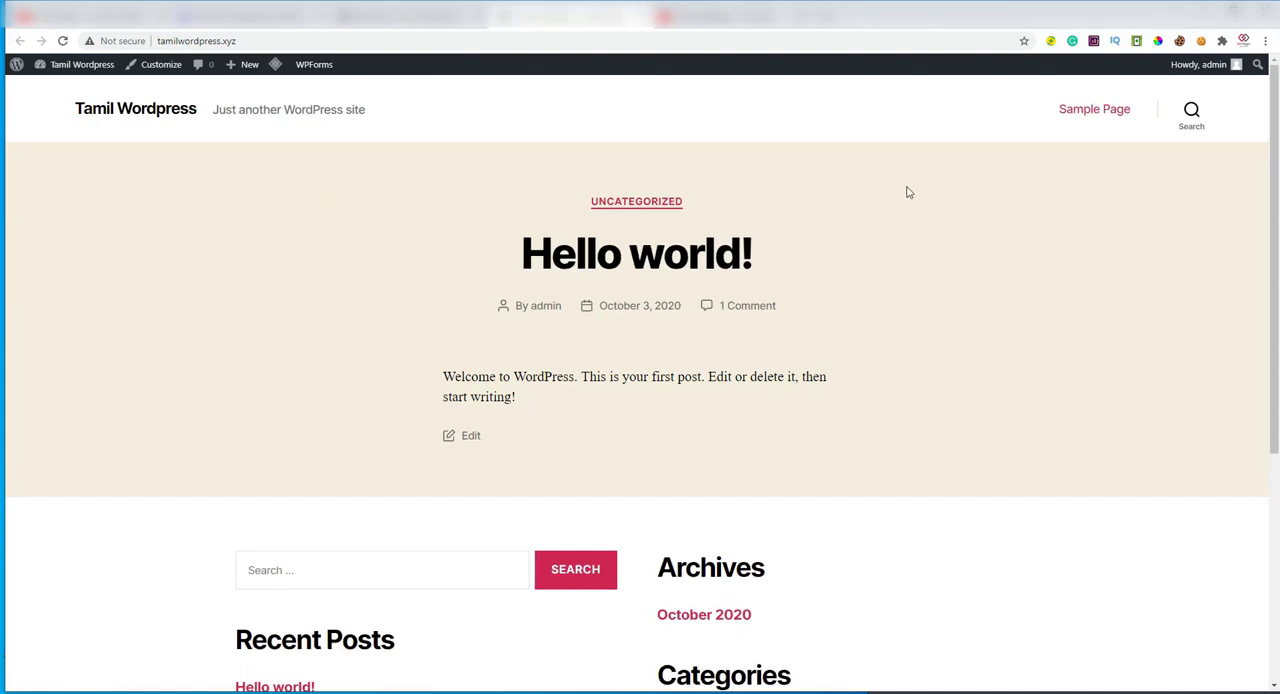
left_click(400, 16)
mouse_move(52, 216)
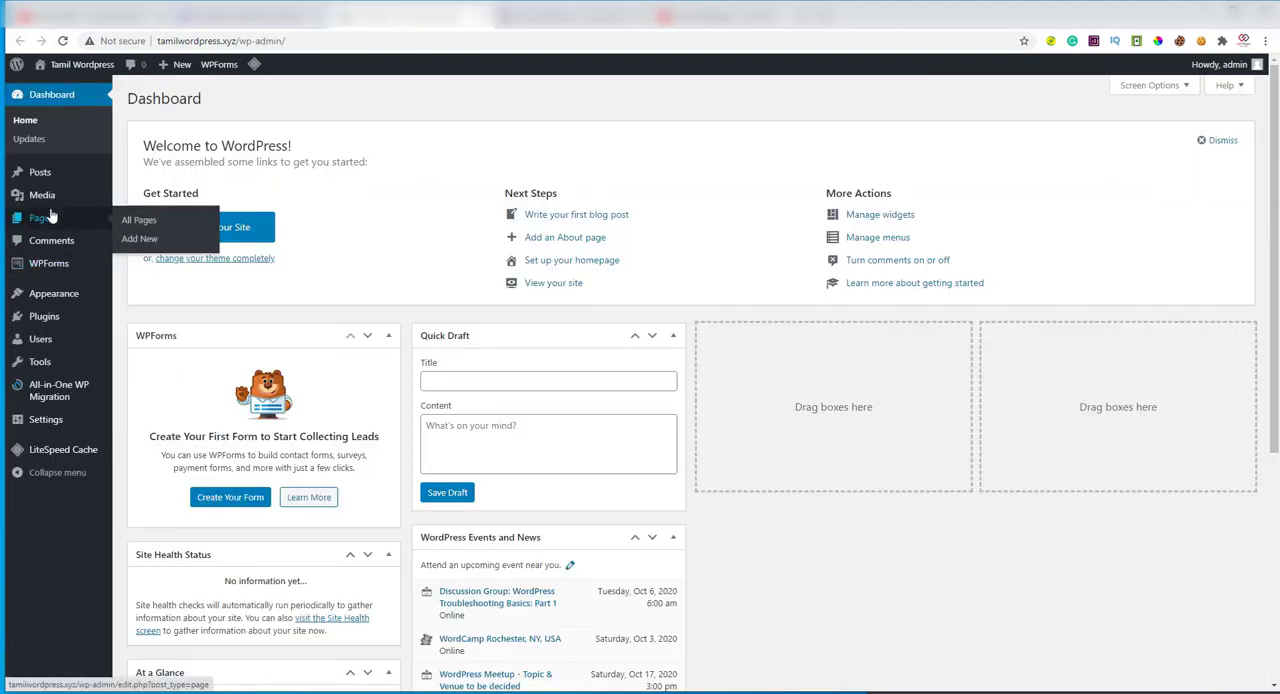